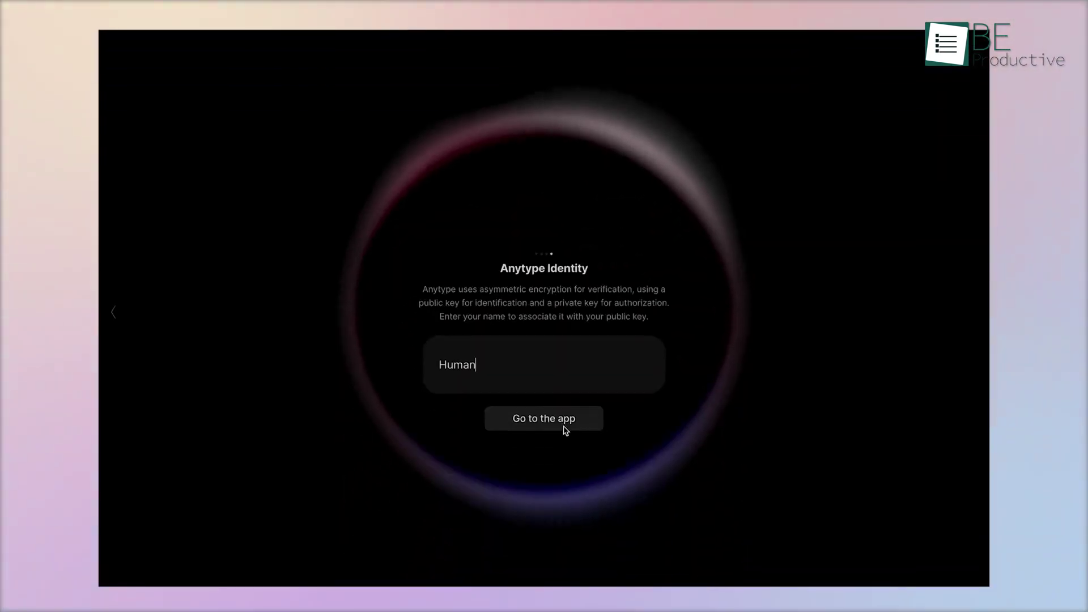
- Finish Anytype sign-up and add a sidebar widget sourced from the Self object
{"action": "left_click", "coordinate": [563, 424]}
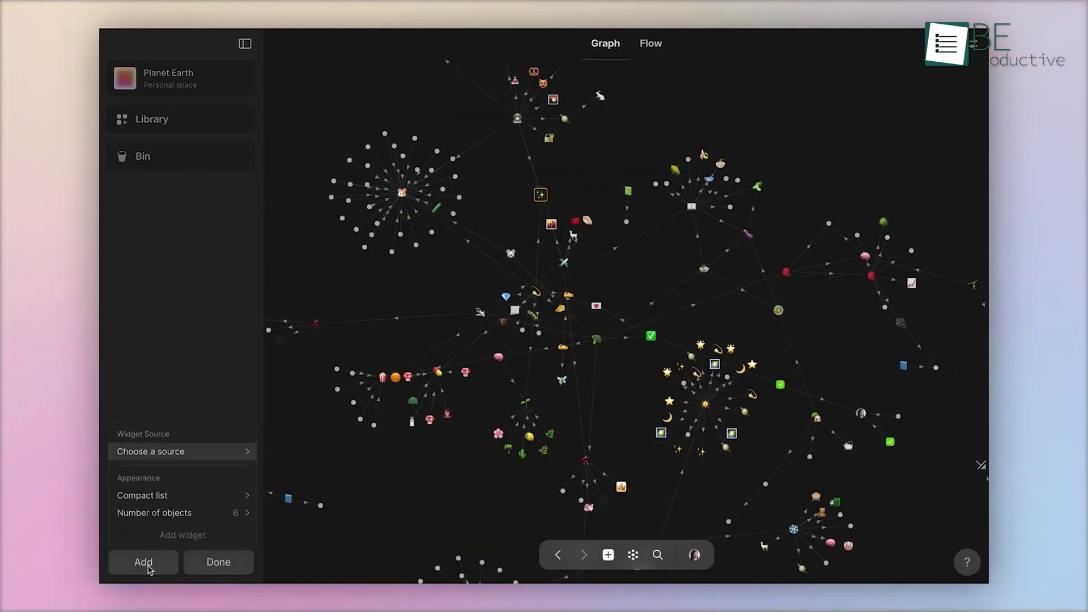
{"action": "left_click", "coordinate": [149, 567]}
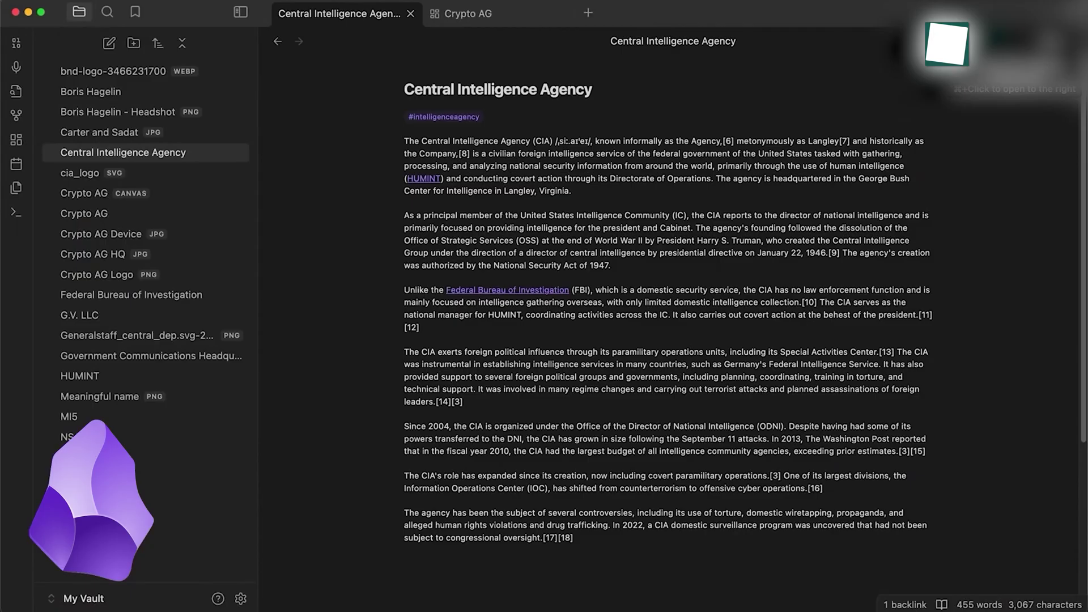
- Open the note in a linked right pane, type the preview-pane sentence in Untitled, and test a linked preview
{"action": "left_click", "coordinate": [1042, 41], "text": "super"}
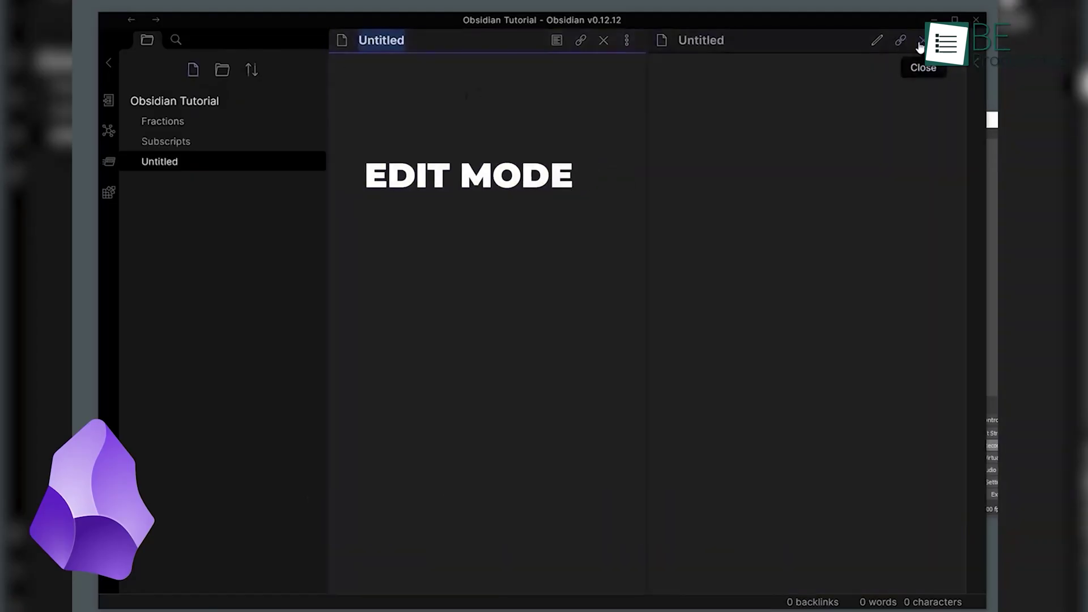
{"action": "type", "text": "T"}
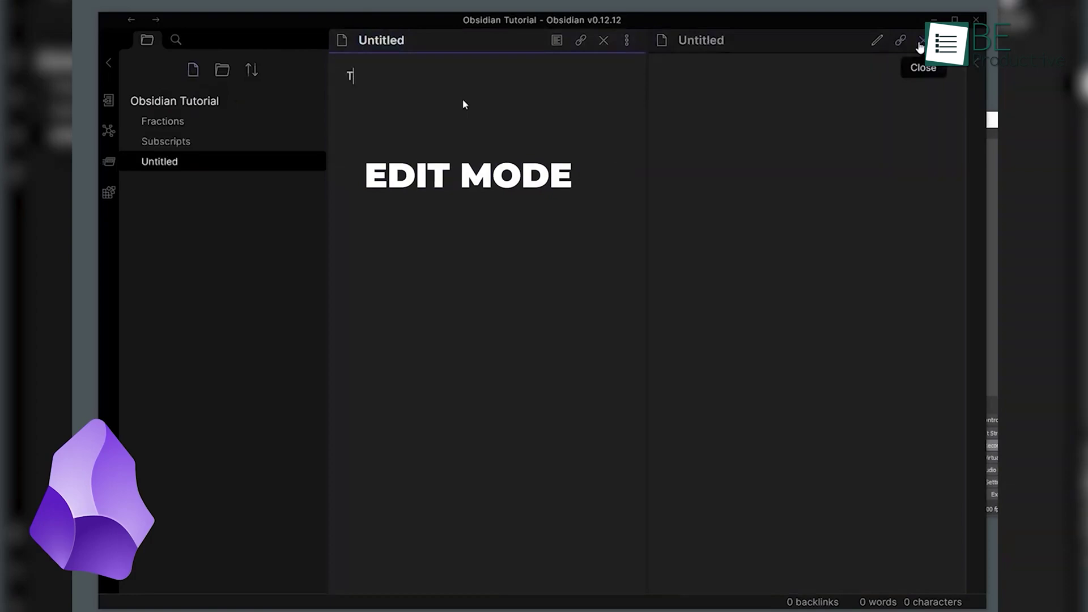
{"action": "type", "text": "o open previe"}
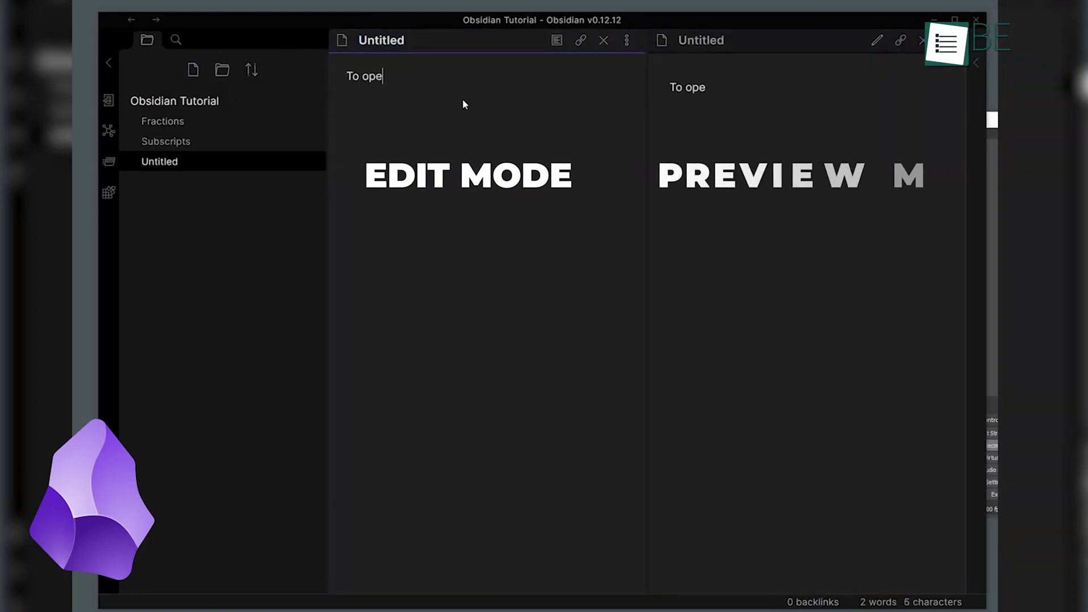
{"action": "type", "text": "n previe"}
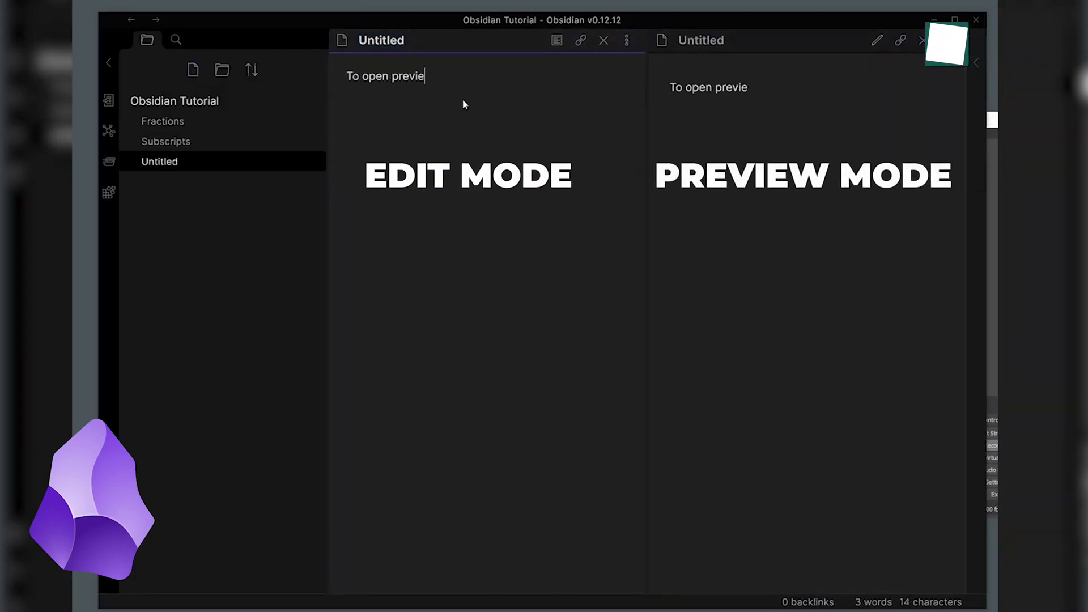
{"action": "type", "text": "w panes next to your c"}
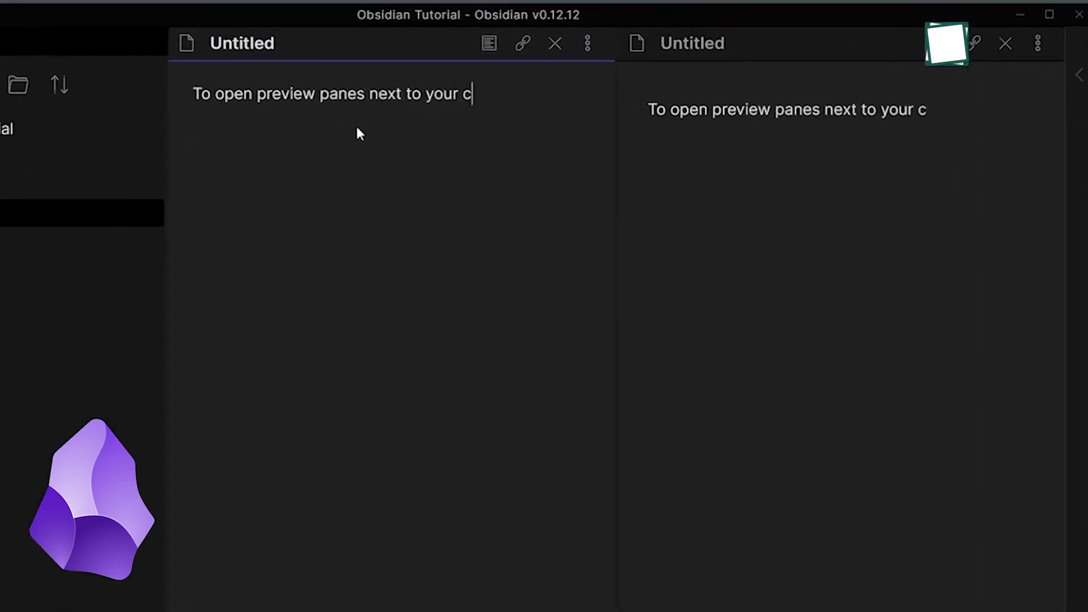
{"action": "type", "text": "urrent note, click here whilst"}
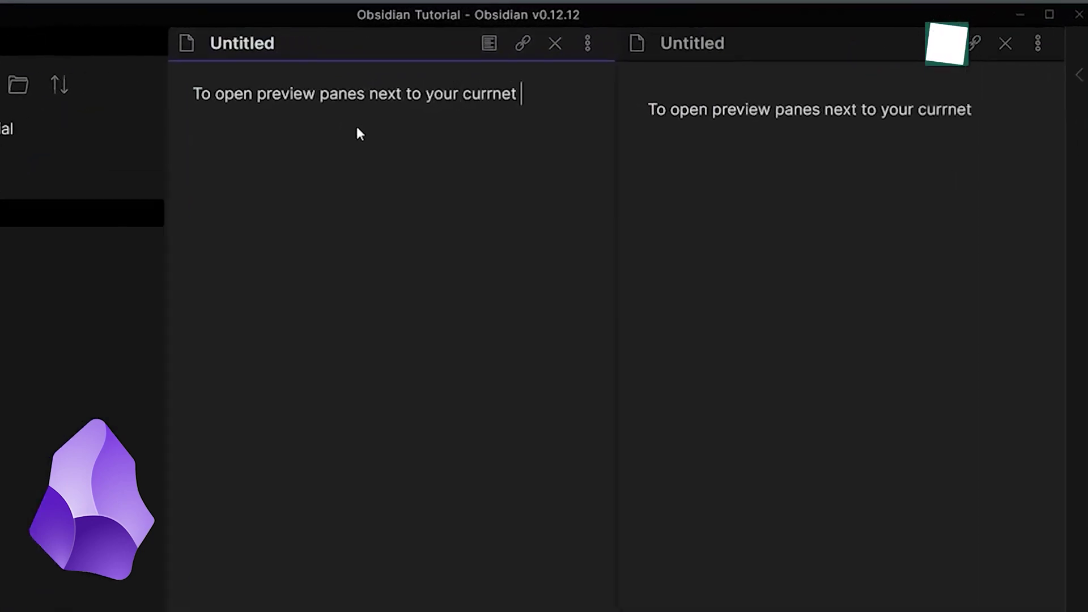
{"action": "key", "text": "BackSpace"}
{"action": "key", "text": "BackSpace"}
{"action": "key", "text": "BackSpace"}
{"action": "type", "text": "ent no"}
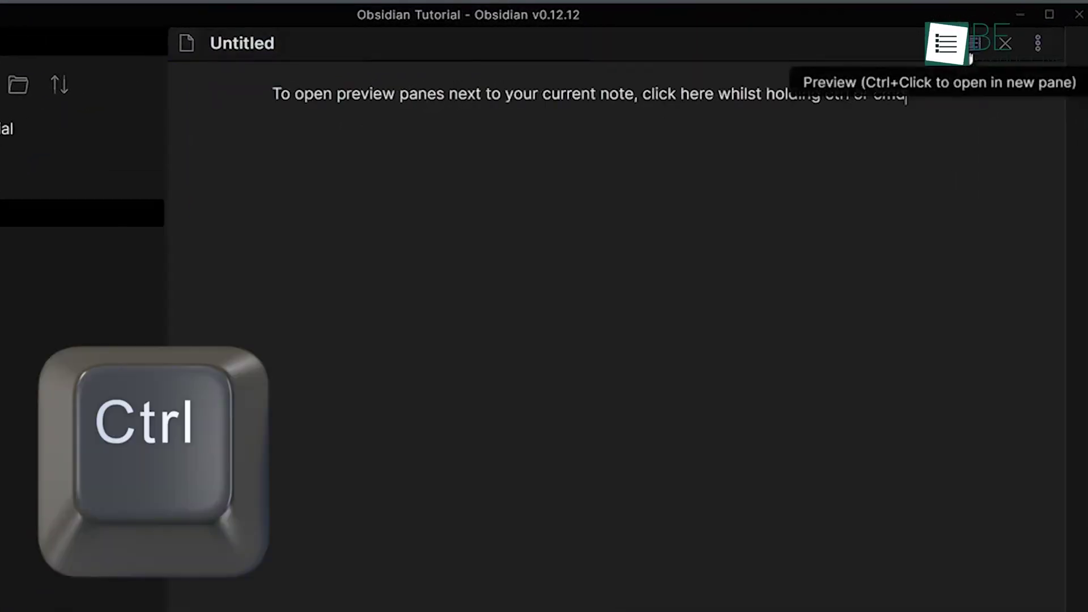
{"action": "left_click", "coordinate": [970, 56], "text": "ctrl"}
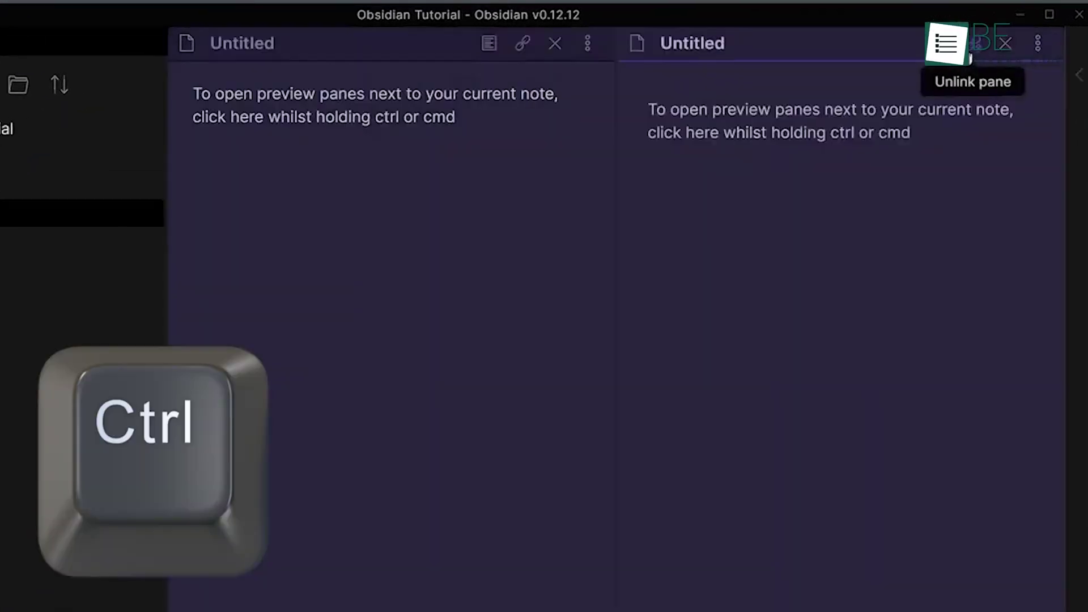
{"action": "left_click", "coordinate": [1004, 44]}
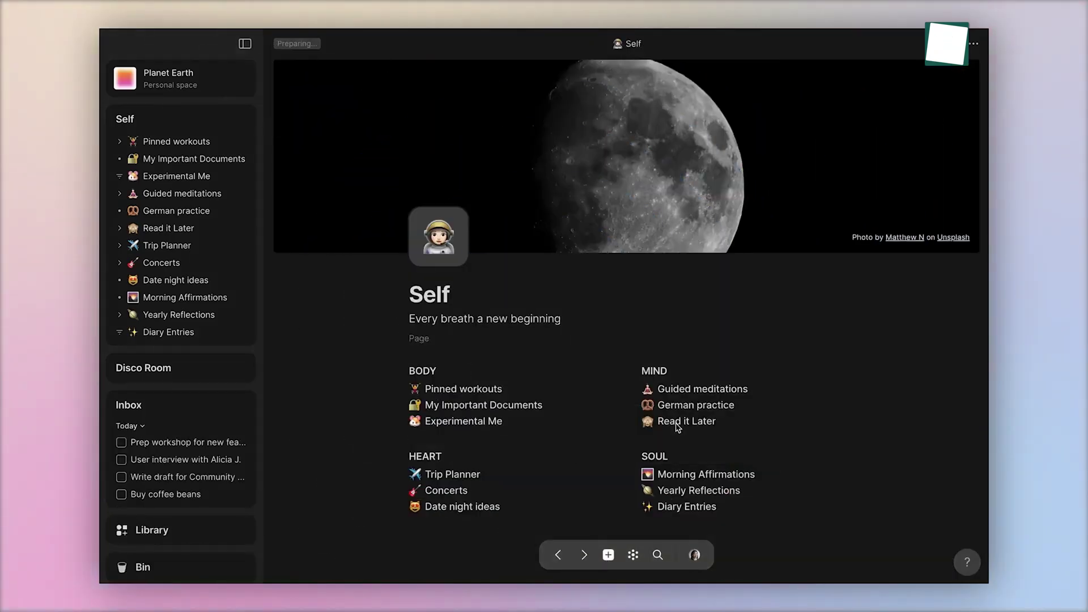
- Preview a sidebar item, then open House Plants from the collection and scroll through it
{"action": "mouse_move", "coordinate": [679, 478]}
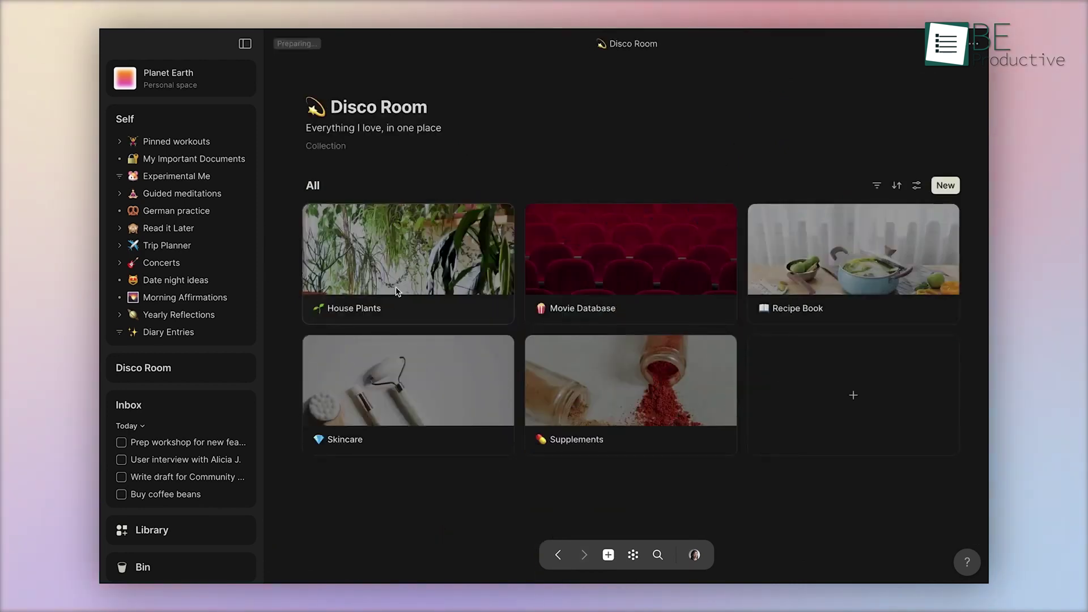
{"action": "left_click", "coordinate": [396, 291]}
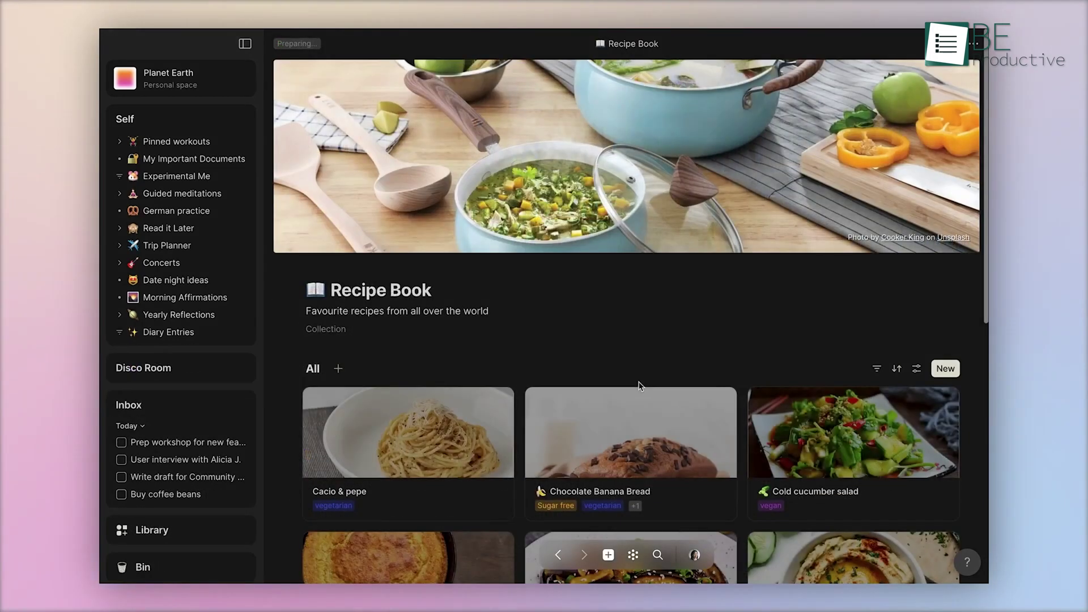
{"action": "scroll", "coordinate": [639, 381], "scroll_direction": "down", "scroll_amount": 5}
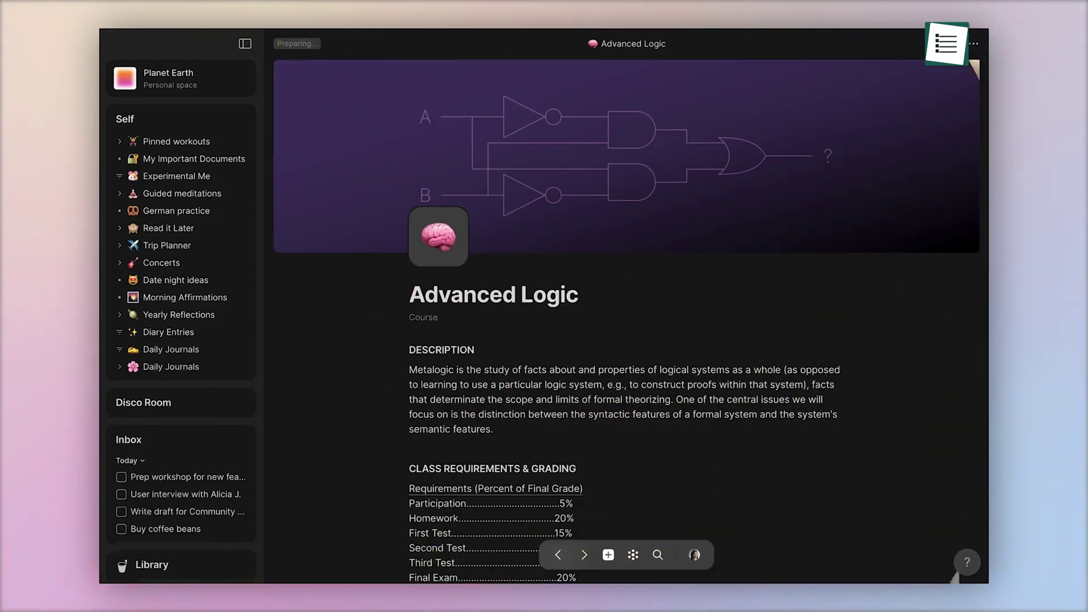
{"action": "scroll", "coordinate": [629, 317], "scroll_direction": "down", "scroll_amount": 5}
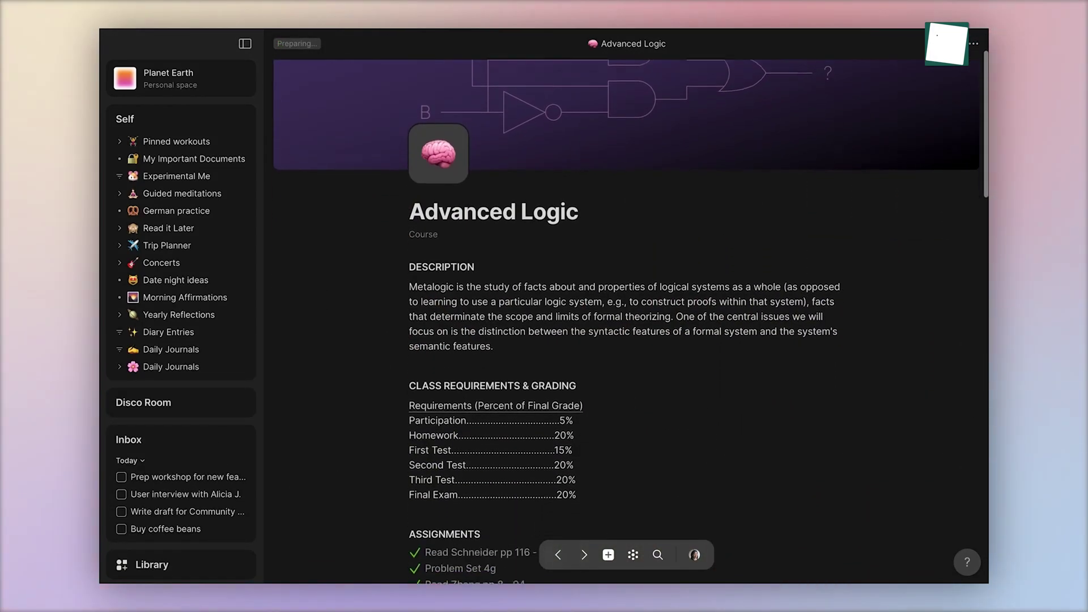
{"action": "scroll", "coordinate": [630, 317], "scroll_direction": "down", "scroll_amount": 5}
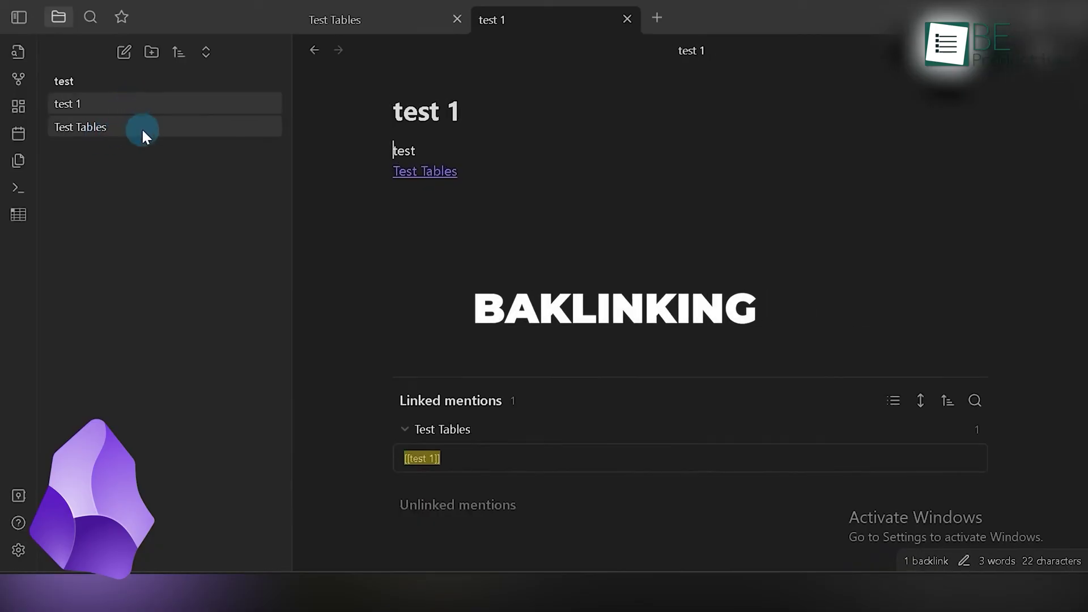
- Open Test Tables, then zoom the Crypto AG canvas and select the Washington Post card
{"action": "left_click", "coordinate": [141, 128]}
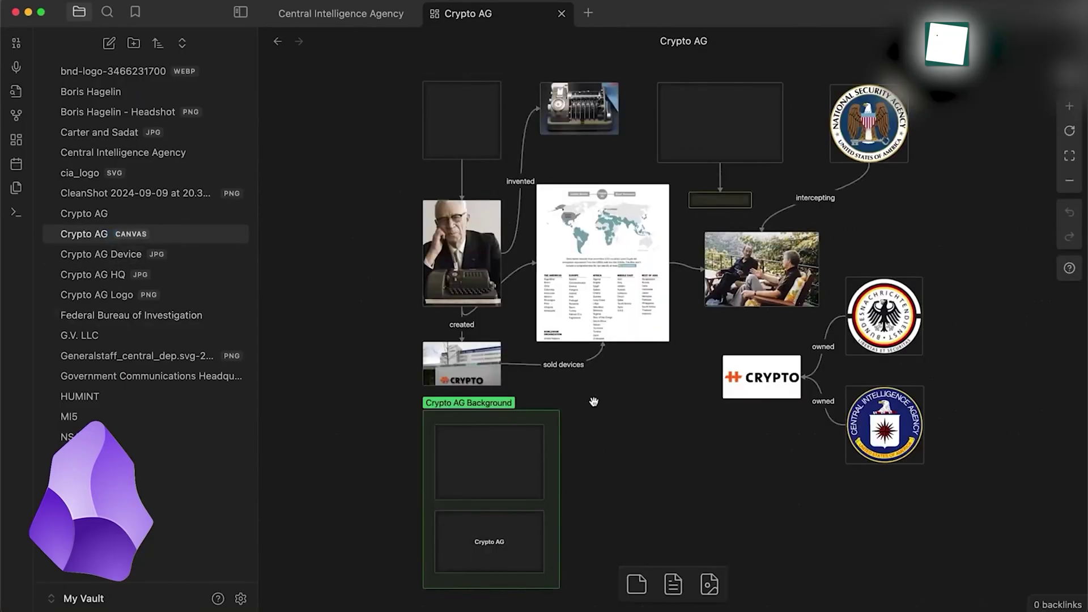
{"action": "scroll", "coordinate": [651, 377], "scroll_direction": "up", "scroll_amount": 4}
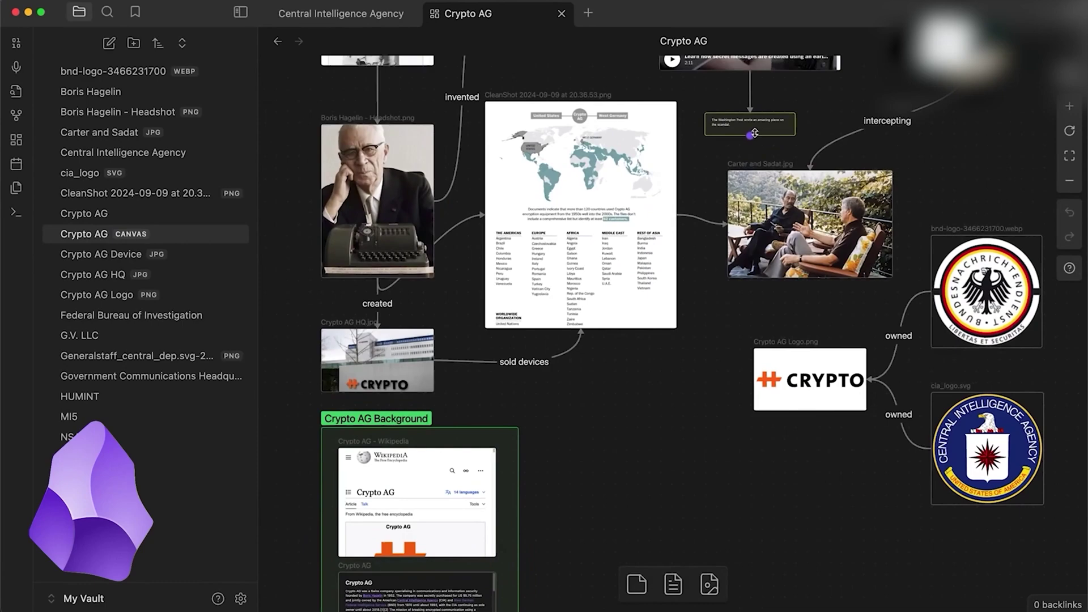
{"action": "left_click", "coordinate": [754, 134]}
{"action": "scroll", "coordinate": [757, 135], "scroll_direction": "up", "scroll_amount": 5}
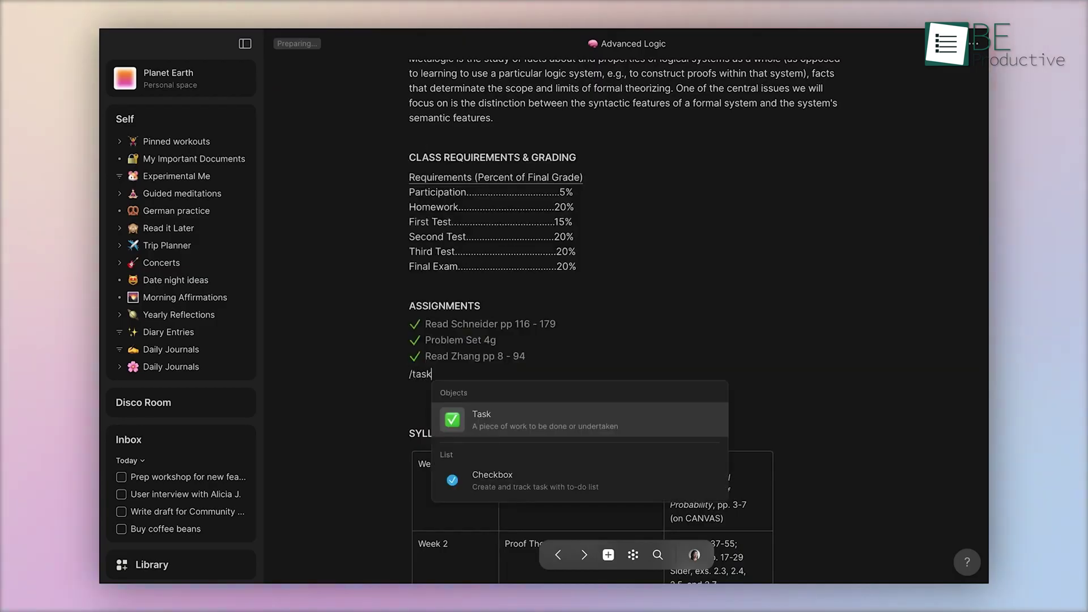
- Add task 'Problem Set 5g' due 13 July 2023 with status To Do
{"action": "key", "text": "Return"}
{"action": "type", "text": "Problem Set 5g"}
{"action": "left_click", "coordinate": [595, 261]}
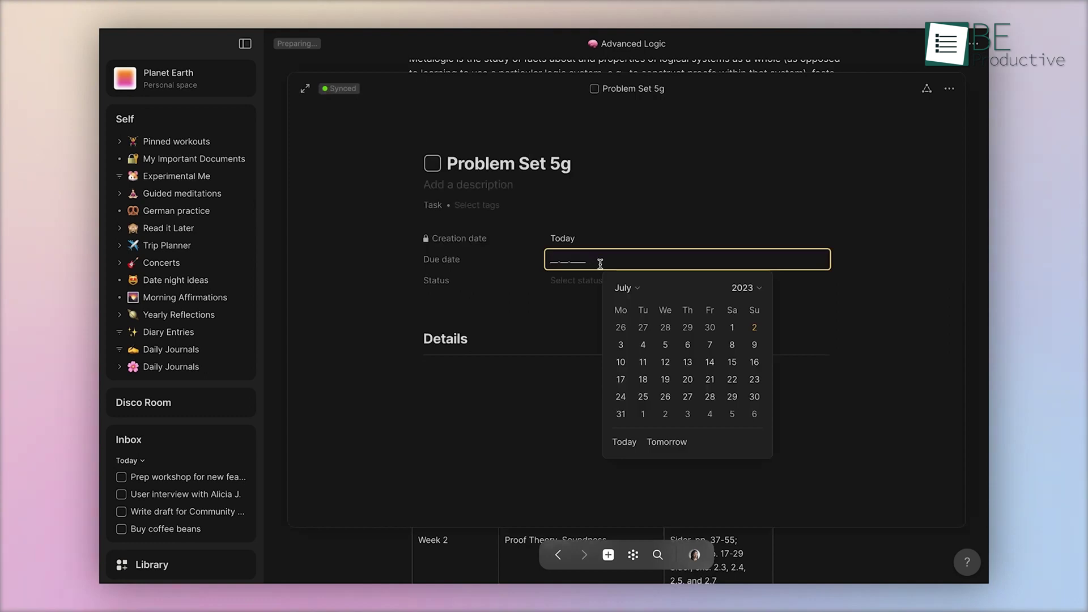
{"action": "left_click", "coordinate": [682, 367]}
{"action": "left_click", "coordinate": [583, 281]}
{"action": "left_click", "coordinate": [567, 301]}
{"action": "left_click", "coordinate": [281, 329]}
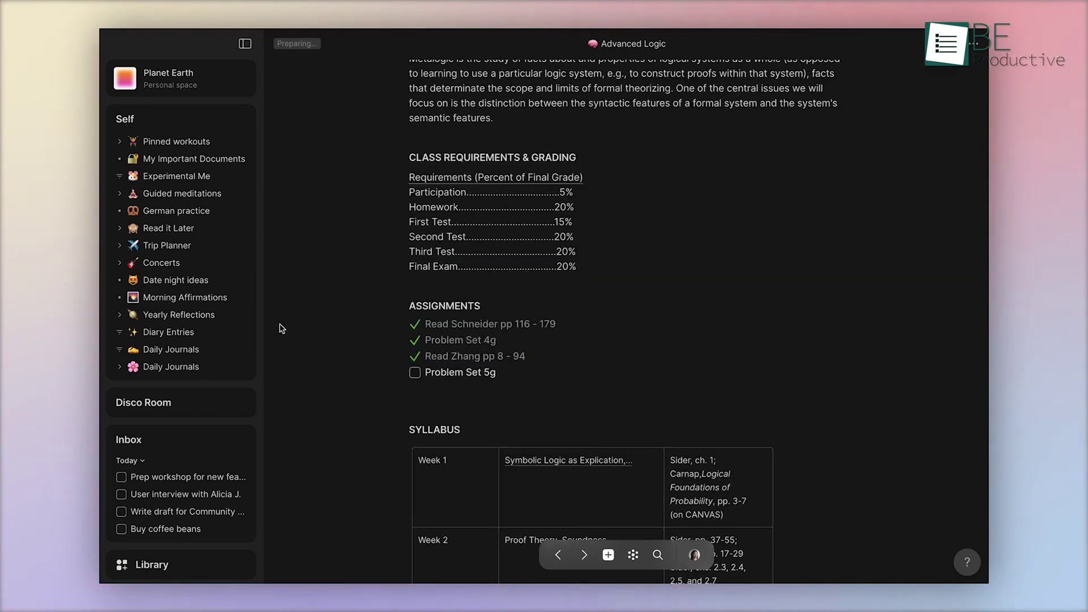
- Move Problem Set 5g to In Progress and tick off the Prep workshop and user interview tasks
{"action": "left_click", "coordinate": [145, 438]}
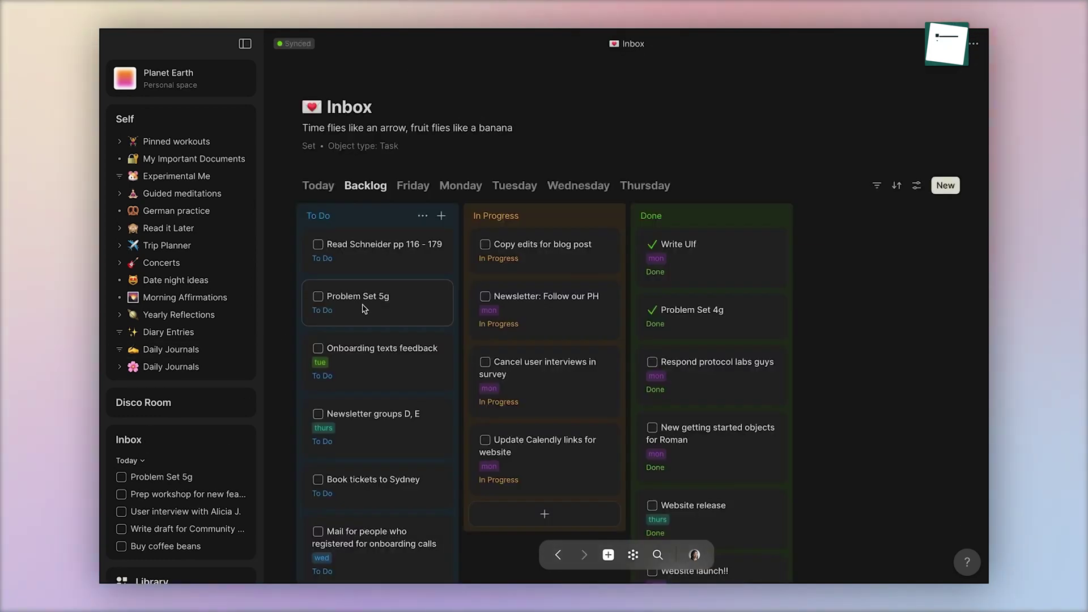
{"action": "left_click_drag", "start_coordinate": [474, 276], "coordinate": [483, 279]}
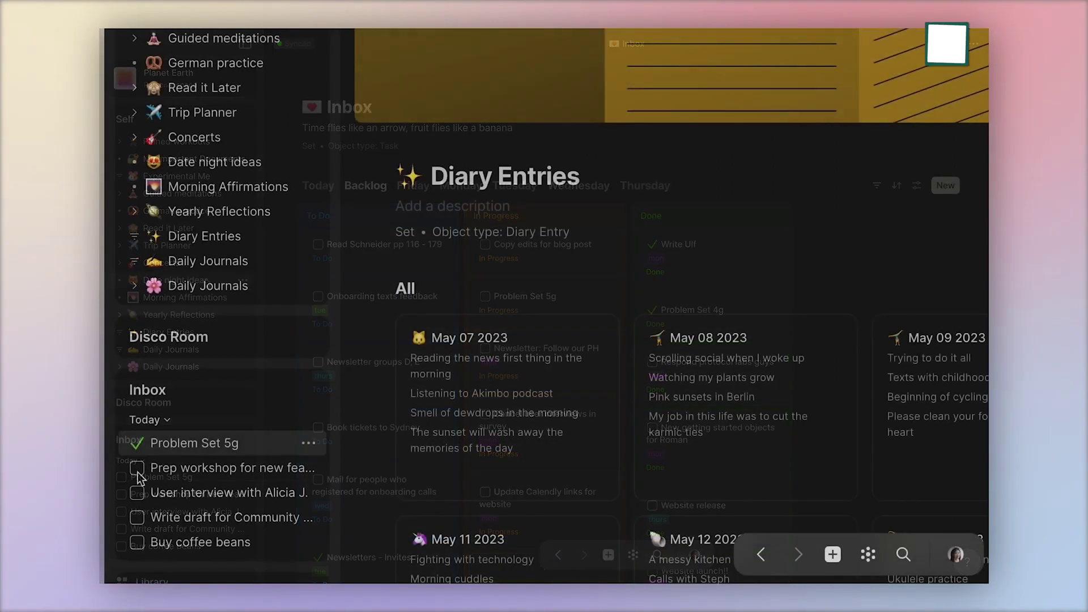
{"action": "left_click", "coordinate": [122, 493]}
{"action": "left_click", "coordinate": [137, 493]}
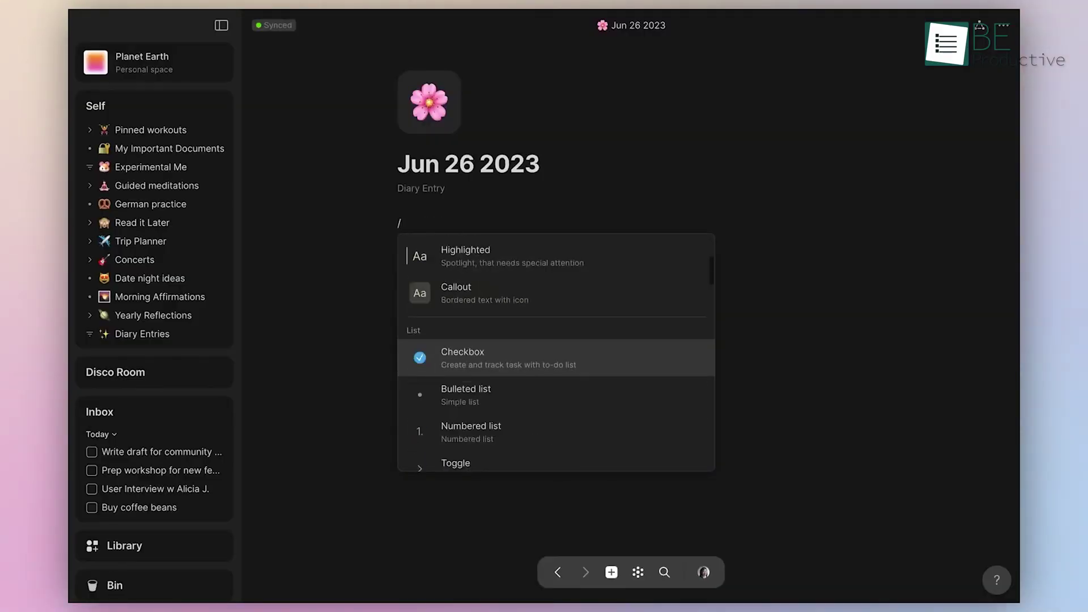
{"action": "key", "text": "Down"}
{"action": "key", "text": "Down"}
{"action": "key", "text": "Down"}
{"action": "key", "text": "Down"}
{"action": "key", "text": "Down"}
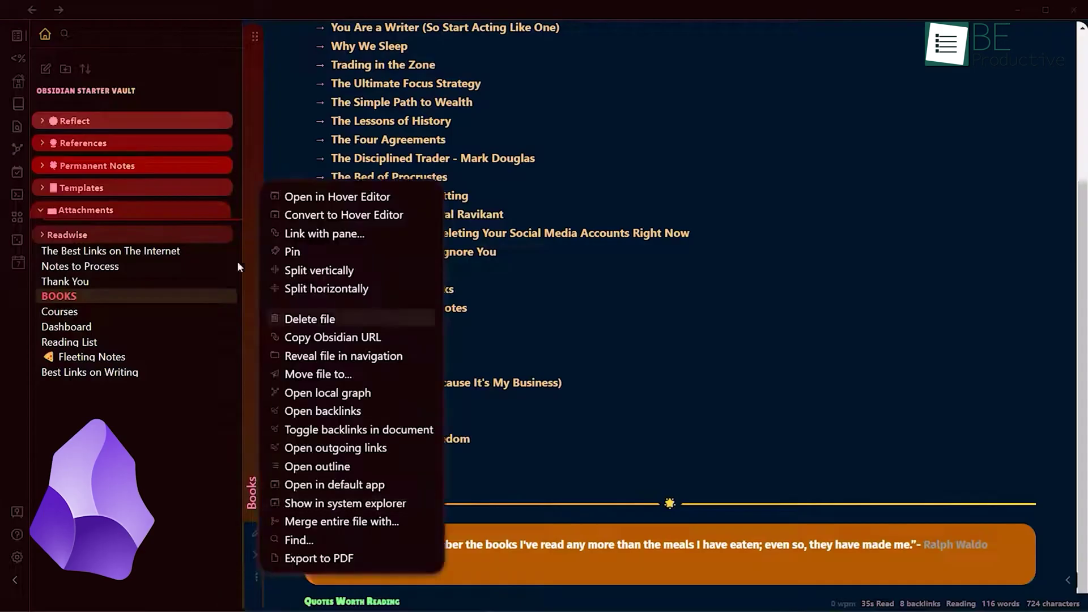
- Open the Books local graph, move Trading in the Zone to the top, and toggle source view
{"action": "left_click", "coordinate": [317, 393]}
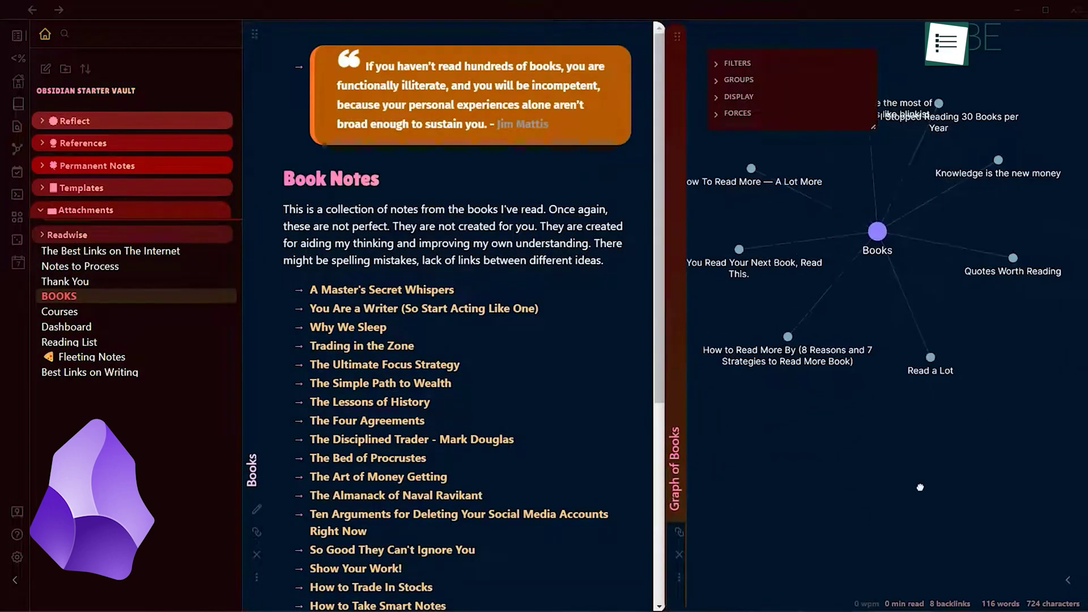
{"action": "left_click_drag", "start_coordinate": [417, 357], "coordinate": [420, 363]}
{"action": "scroll", "coordinate": [420, 362], "scroll_direction": "down", "scroll_amount": 1}
{"action": "left_click_drag", "start_coordinate": [454, 445], "coordinate": [453, 411]}
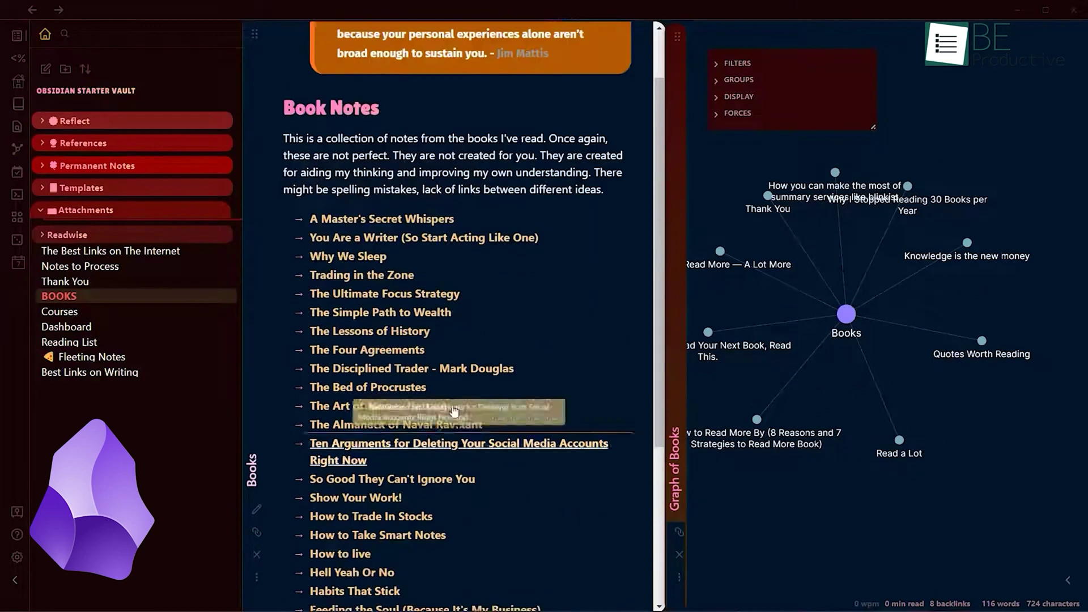
{"action": "left_click_drag", "start_coordinate": [367, 276], "coordinate": [372, 420]}
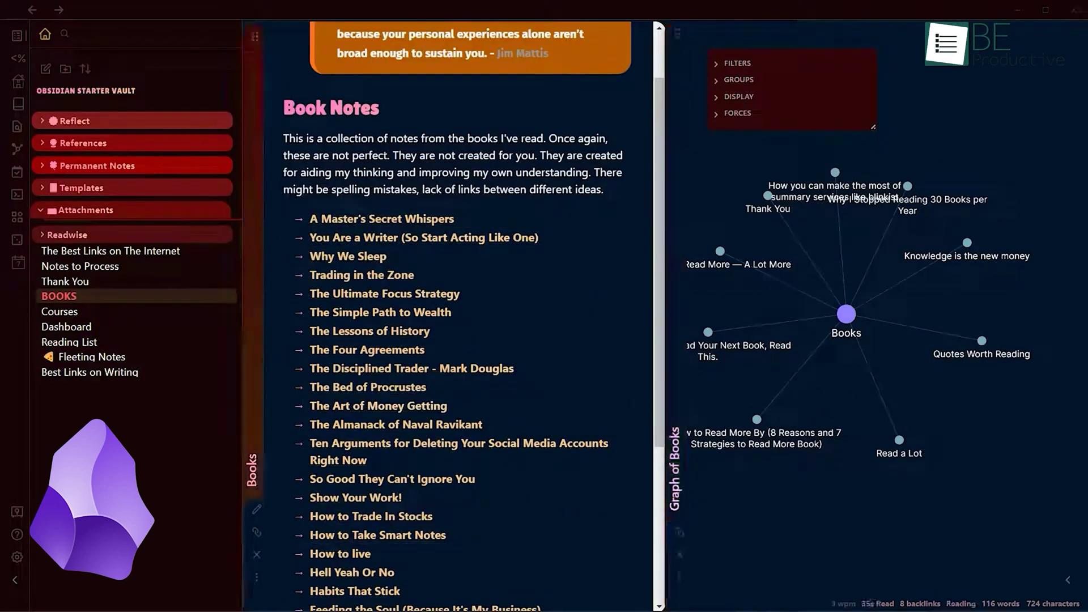
{"action": "key", "text": "ctrl+e"}
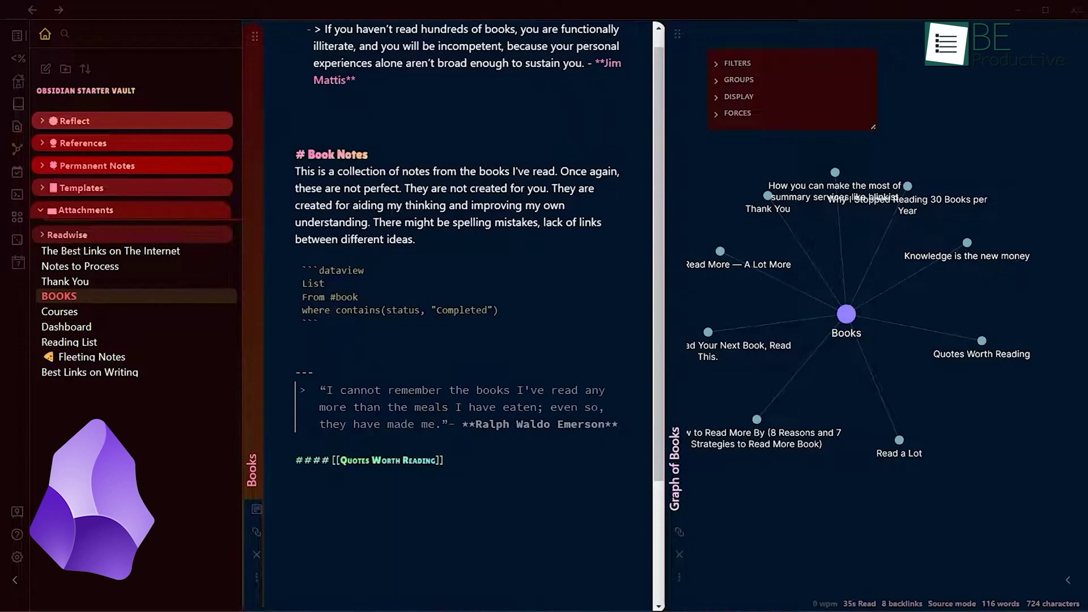
{"action": "key", "text": "ctrl+e"}
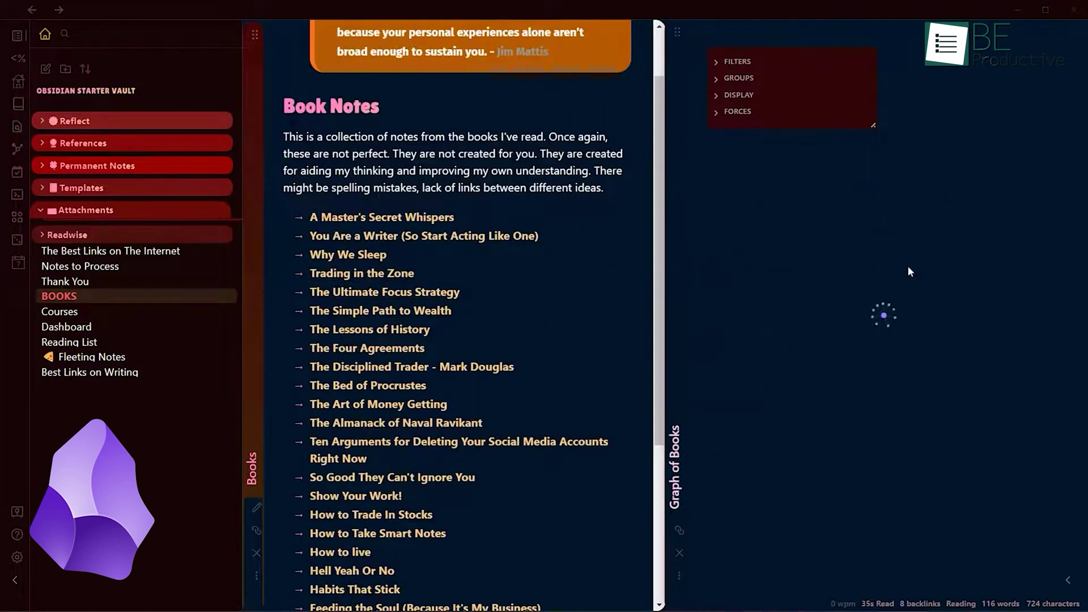
- Dock the Graph of Books pane in the right sidebar and show the Books note's link mentions
{"action": "left_click", "coordinate": [1027, 538]}
{"action": "left_click", "coordinate": [1069, 580]}
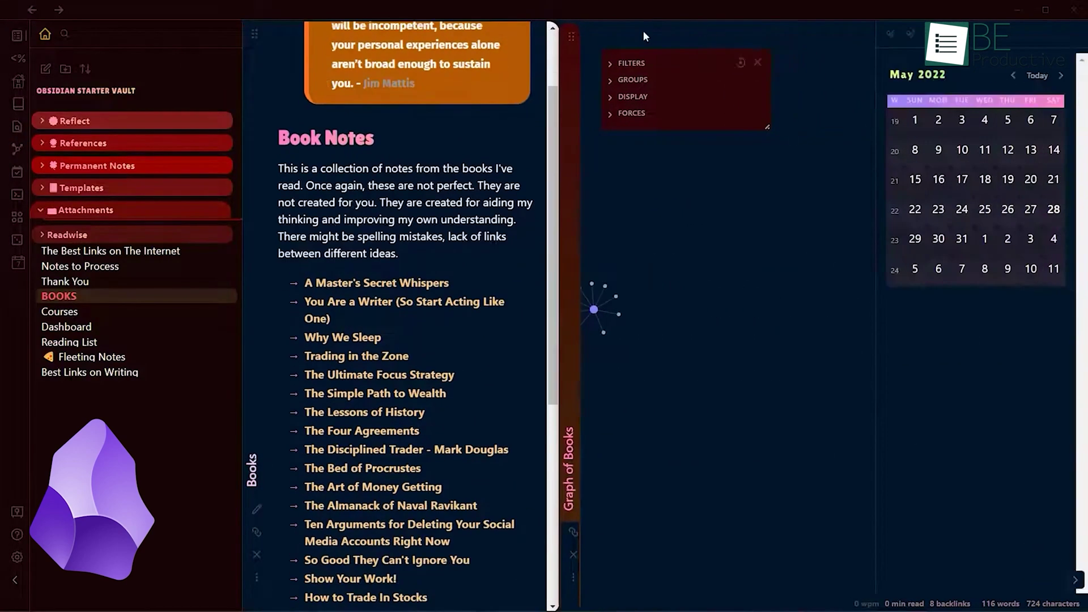
{"action": "left_click_drag", "start_coordinate": [571, 34], "coordinate": [974, 284]}
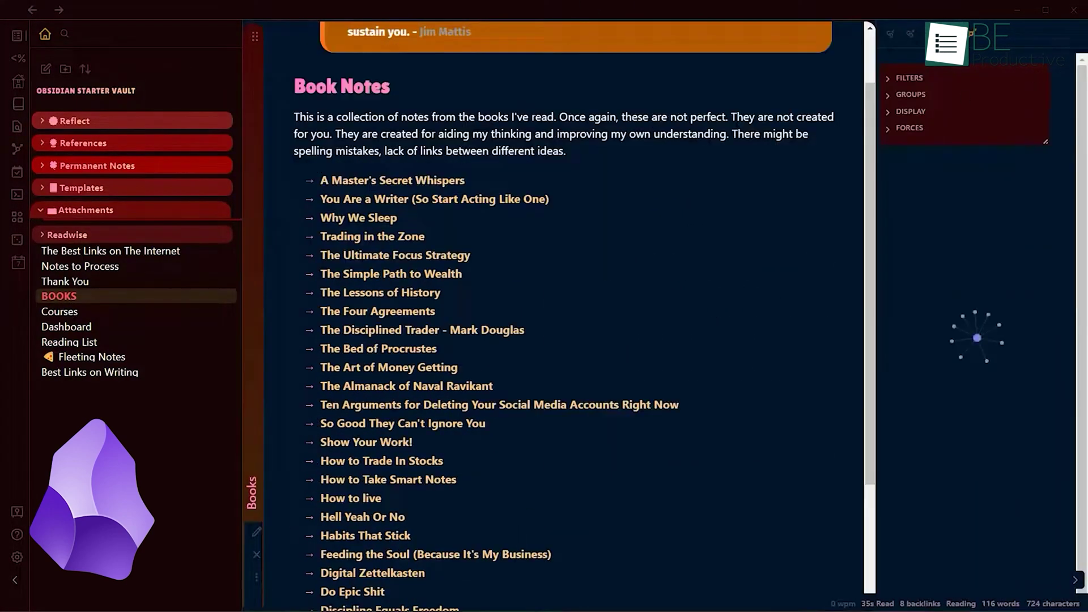
{"action": "left_click", "coordinate": [911, 33]}
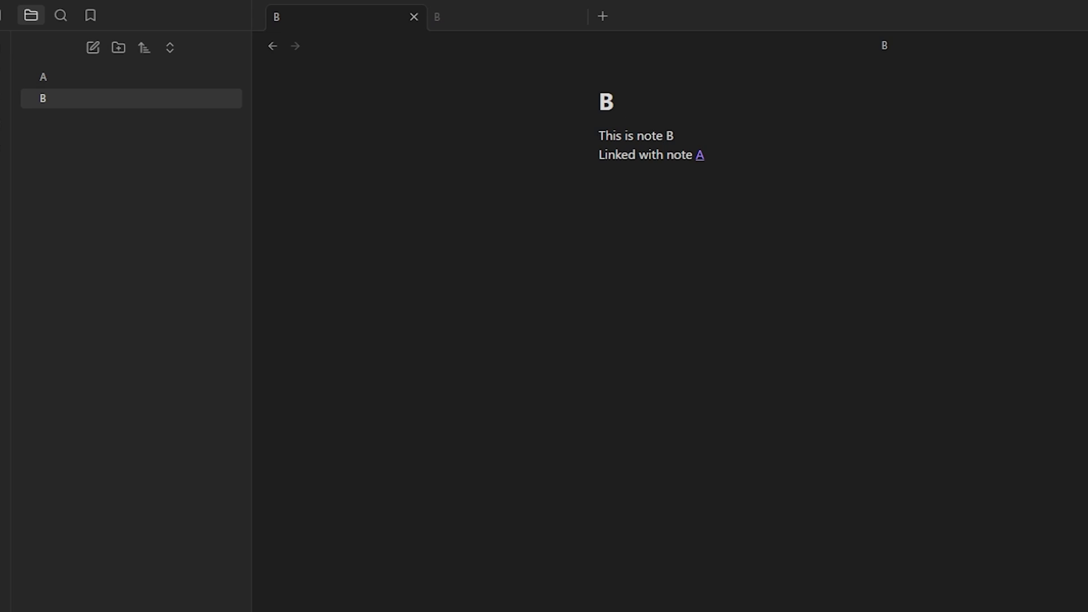
- Follow the links back and forth between notes A and B
{"action": "left_click", "coordinate": [89, 106]}
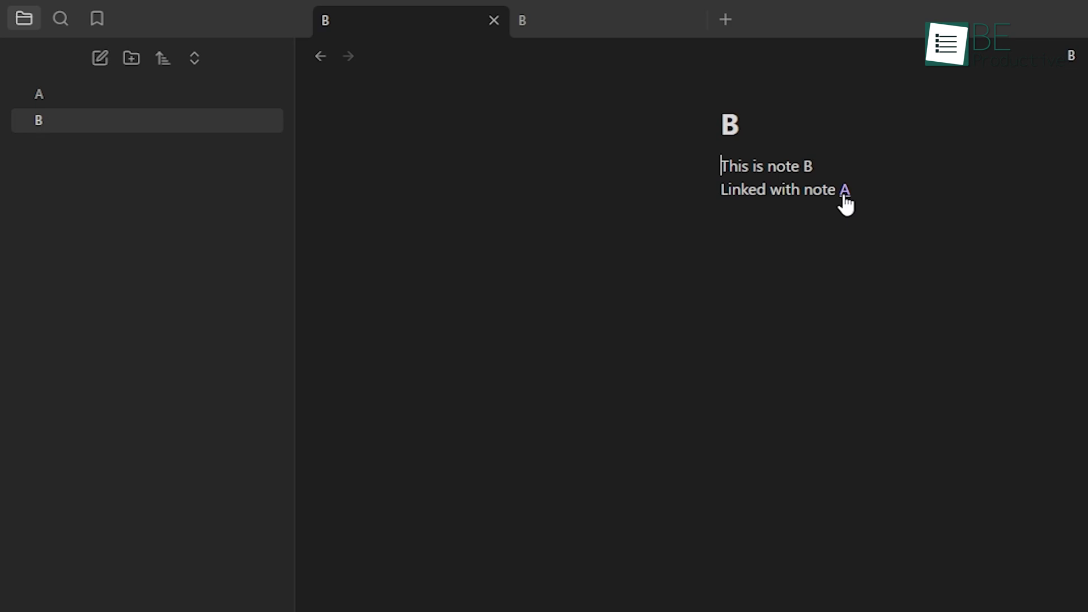
{"action": "left_click", "coordinate": [844, 194]}
{"action": "left_click", "coordinate": [844, 198]}
{"action": "left_click", "coordinate": [844, 199]}
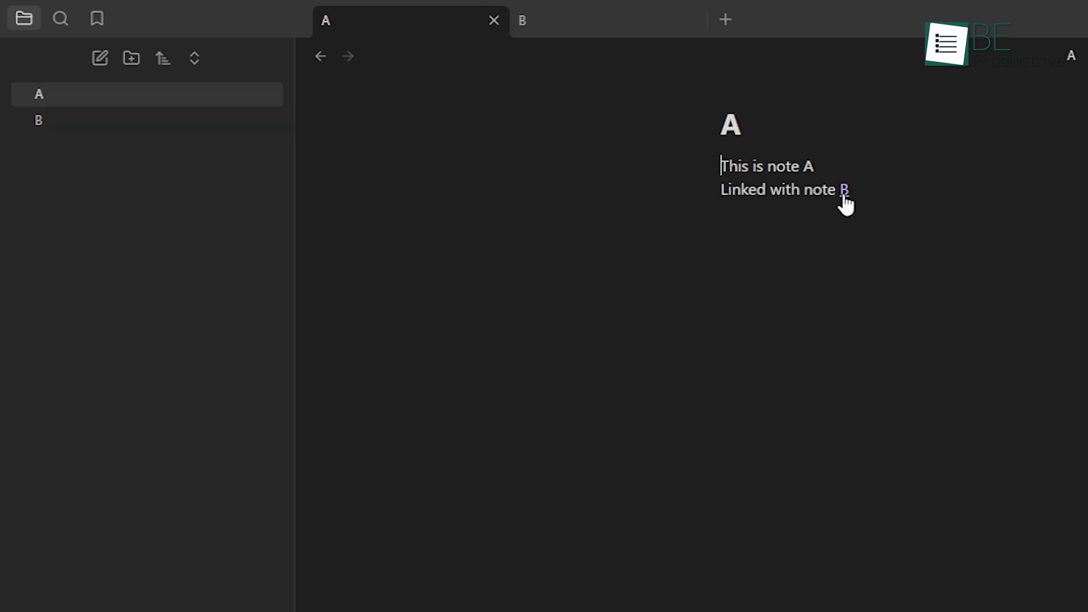
{"action": "left_click", "coordinate": [191, 96]}
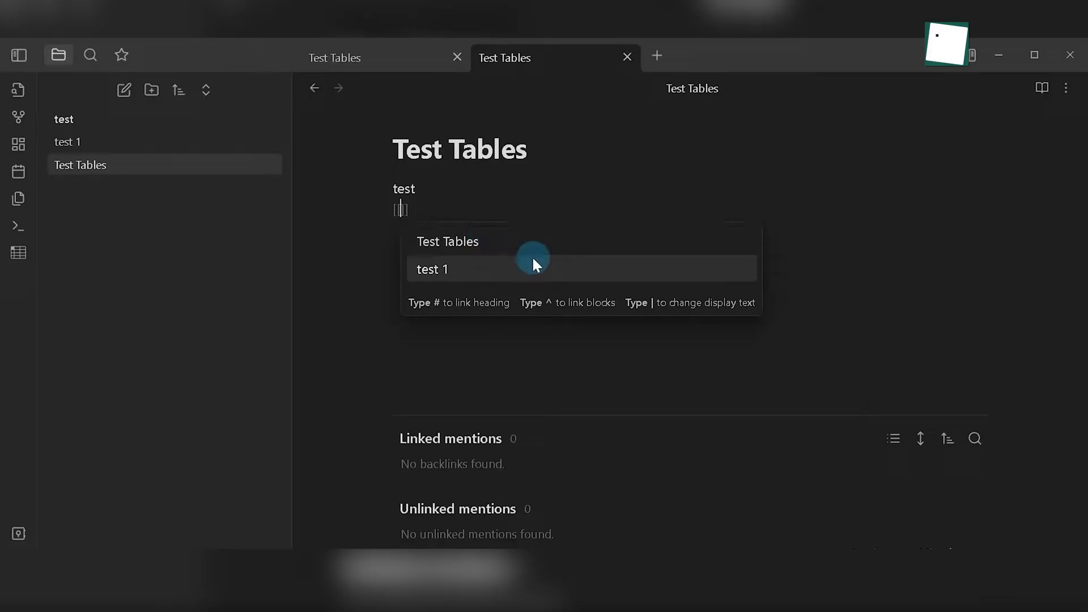
- Link Test Tables to test 1, follow the link, then return via the backlink
{"action": "left_click", "coordinate": [530, 264]}
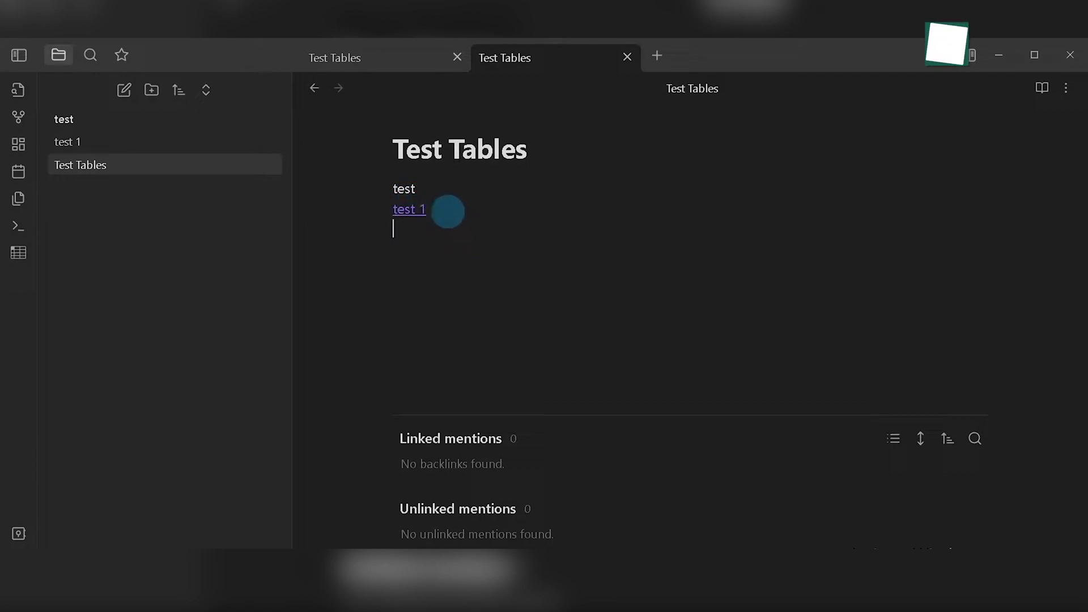
{"action": "left_click", "coordinate": [420, 217]}
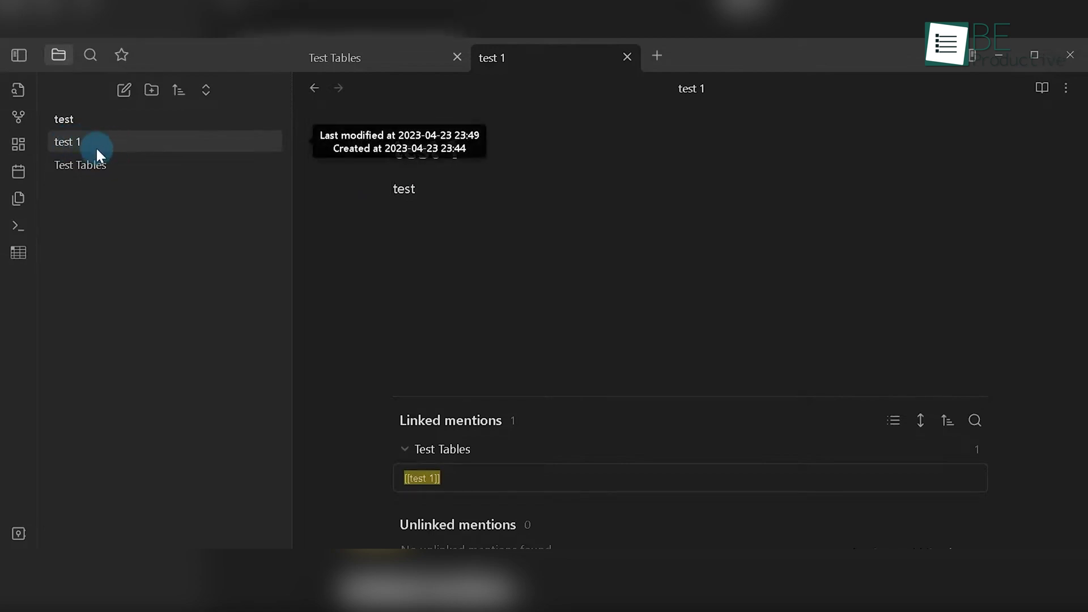
{"action": "left_click", "coordinate": [440, 480]}
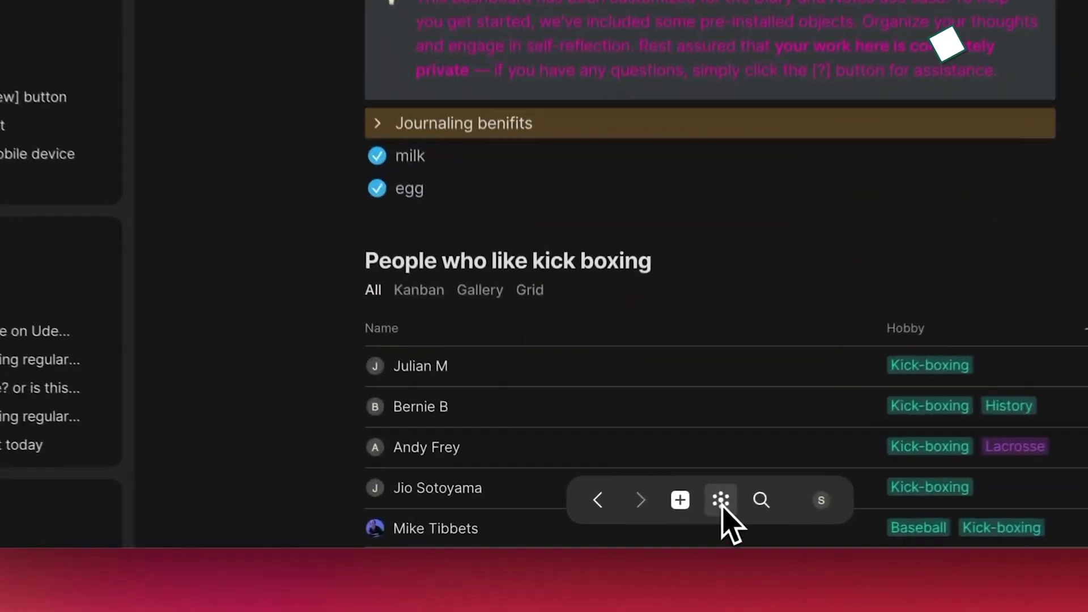
- Open the graph of objects connected to My Dashboard and zoom around it
{"action": "left_click", "coordinate": [666, 516]}
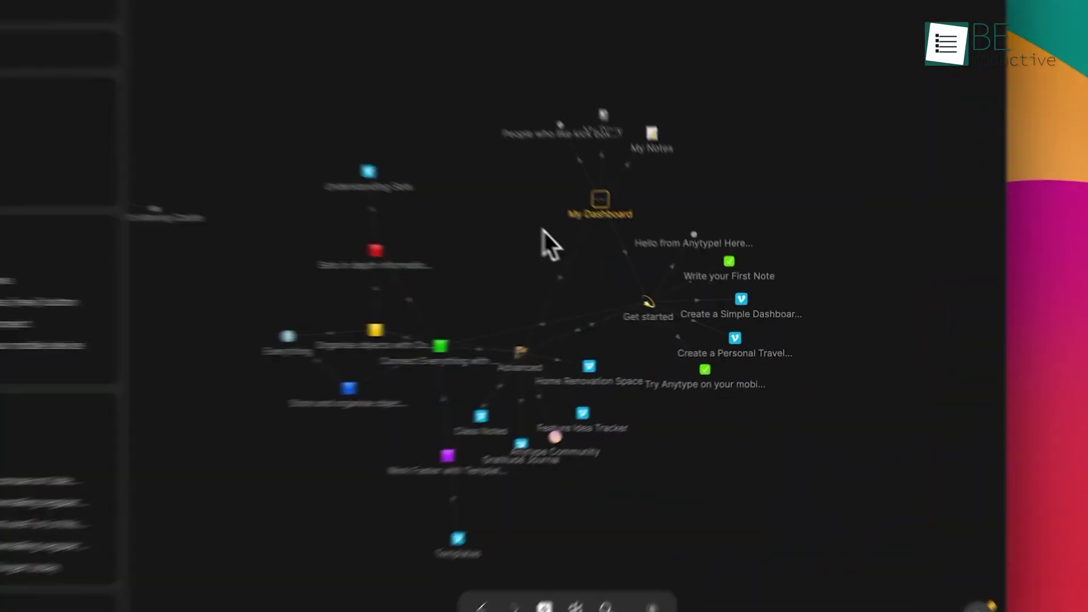
{"action": "mouse_move", "coordinate": [519, 379]}
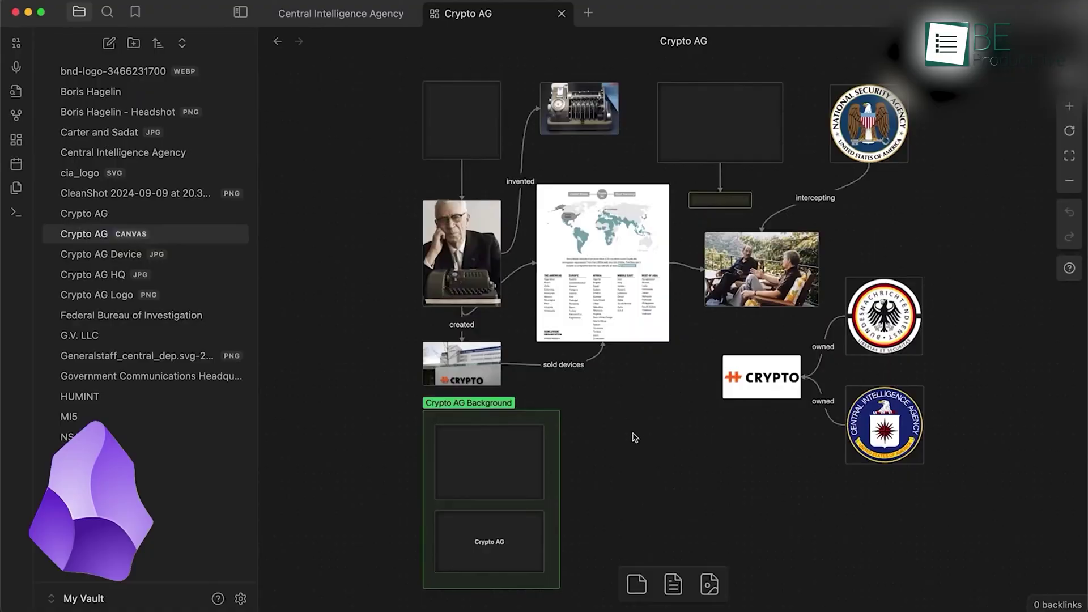
{"action": "scroll", "coordinate": [651, 376], "scroll_direction": "up", "scroll_amount": 3}
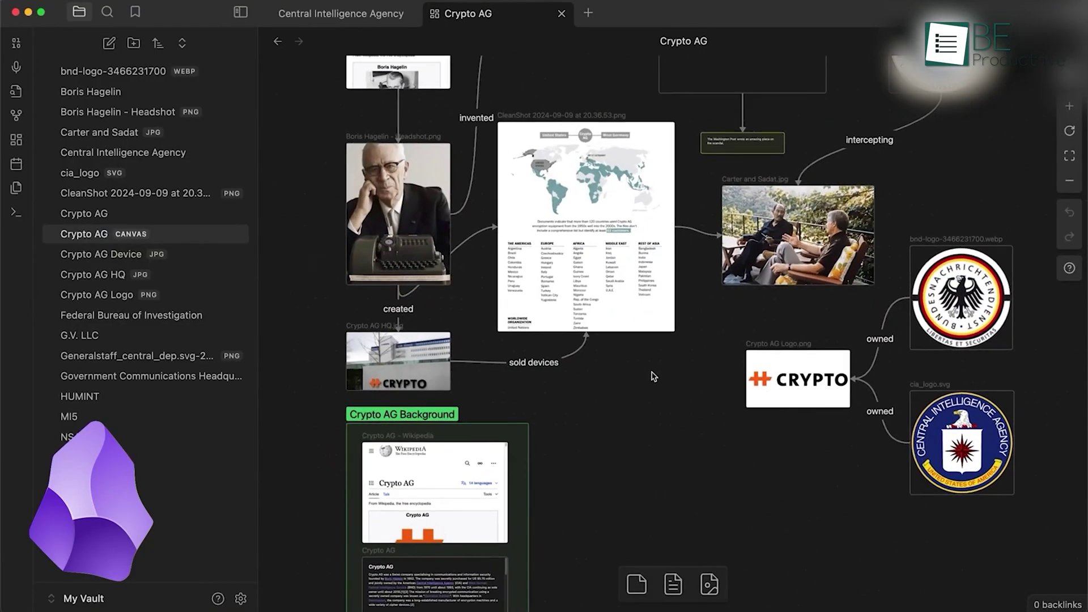
- Select the Washington Post card, then open the vault graph with orphans hidden and Display expanded
{"action": "left_click", "coordinate": [753, 127]}
{"action": "scroll", "coordinate": [754, 134], "scroll_direction": "up", "scroll_amount": 5}
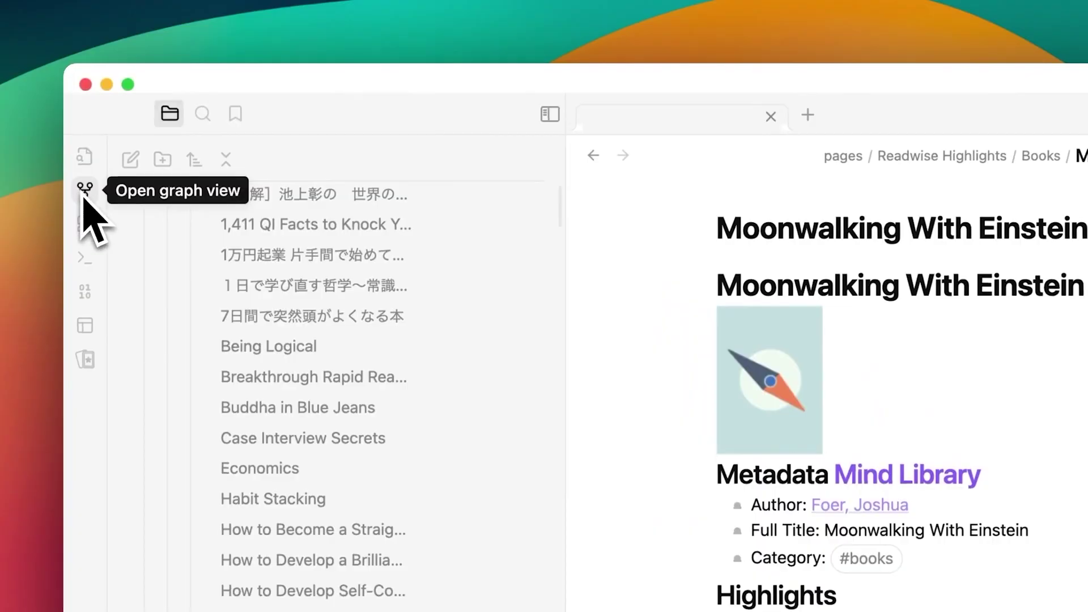
{"action": "left_click", "coordinate": [84, 190]}
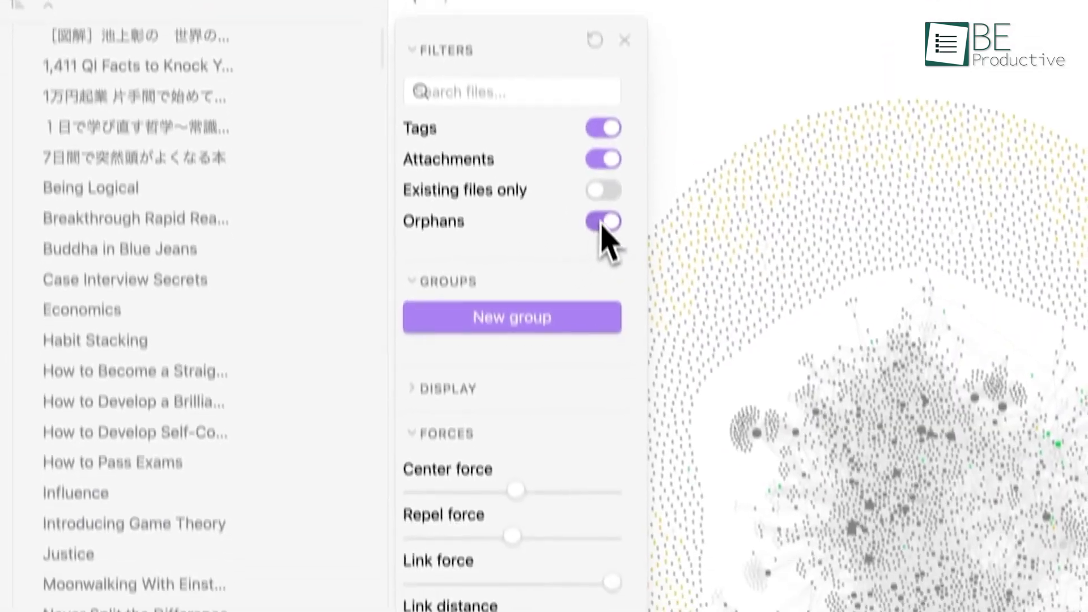
{"action": "left_click", "coordinate": [612, 358]}
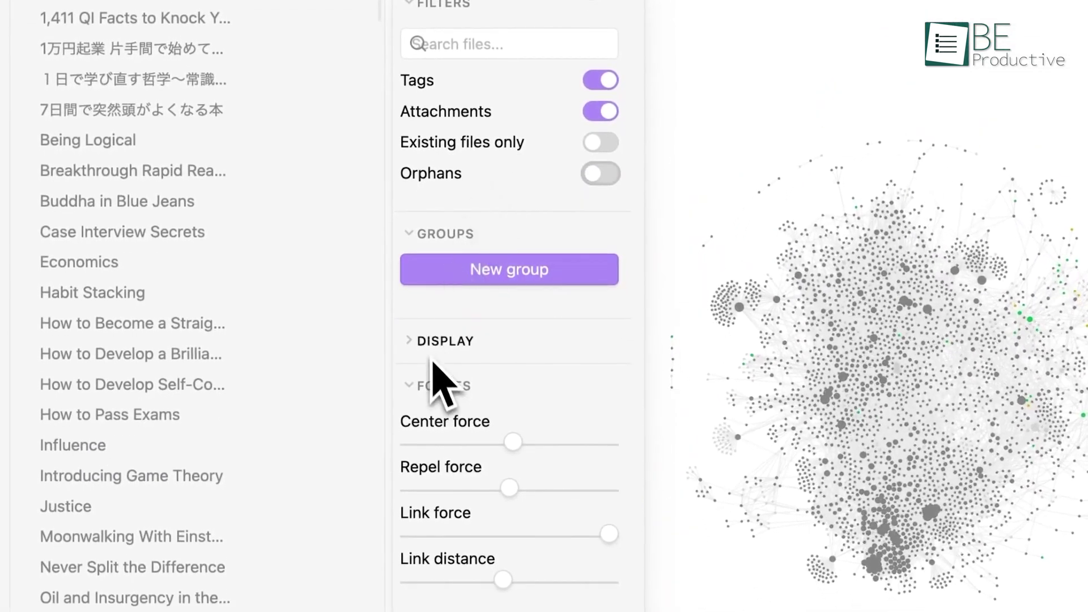
{"action": "left_click", "coordinate": [420, 343]}
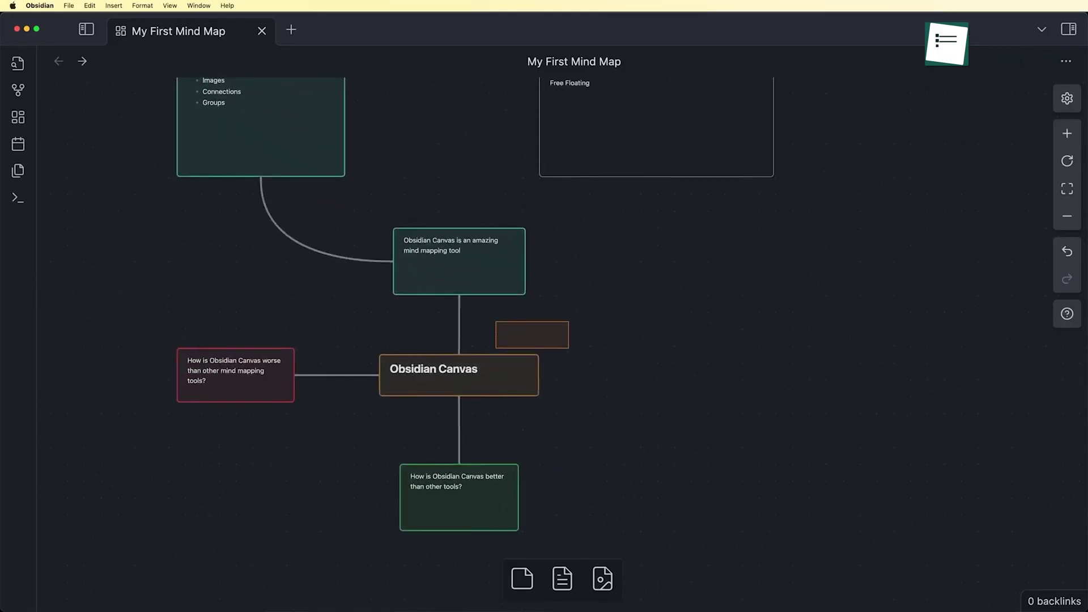
- Drag the Puig-de-la-bellacasa, knowledge and science-is-constructed nodes to reveal their connections
{"action": "scroll", "coordinate": [561, 340], "scroll_direction": "left", "scroll_amount": 5}
{"action": "scroll", "coordinate": [561, 340], "scroll_direction": "up", "scroll_amount": 4}
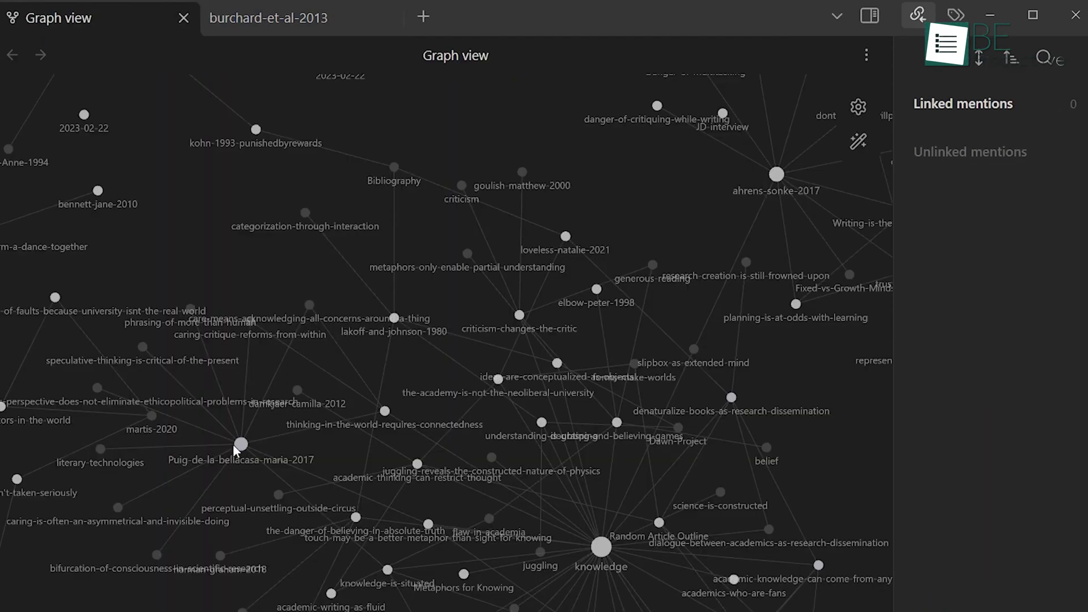
{"action": "left_click_drag", "start_coordinate": [234, 446], "coordinate": [360, 316]}
{"action": "scroll", "coordinate": [567, 383], "scroll_direction": "down", "scroll_amount": 5}
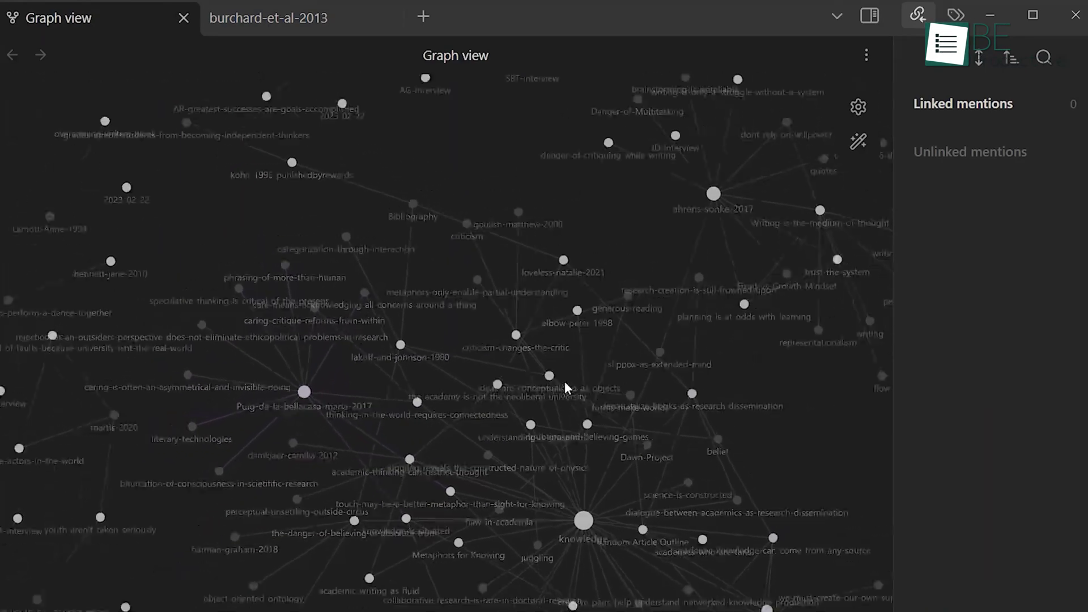
{"action": "scroll", "coordinate": [508, 476], "scroll_direction": "up", "scroll_amount": 4}
{"action": "scroll", "coordinate": [508, 476], "scroll_direction": "up", "scroll_amount": 4}
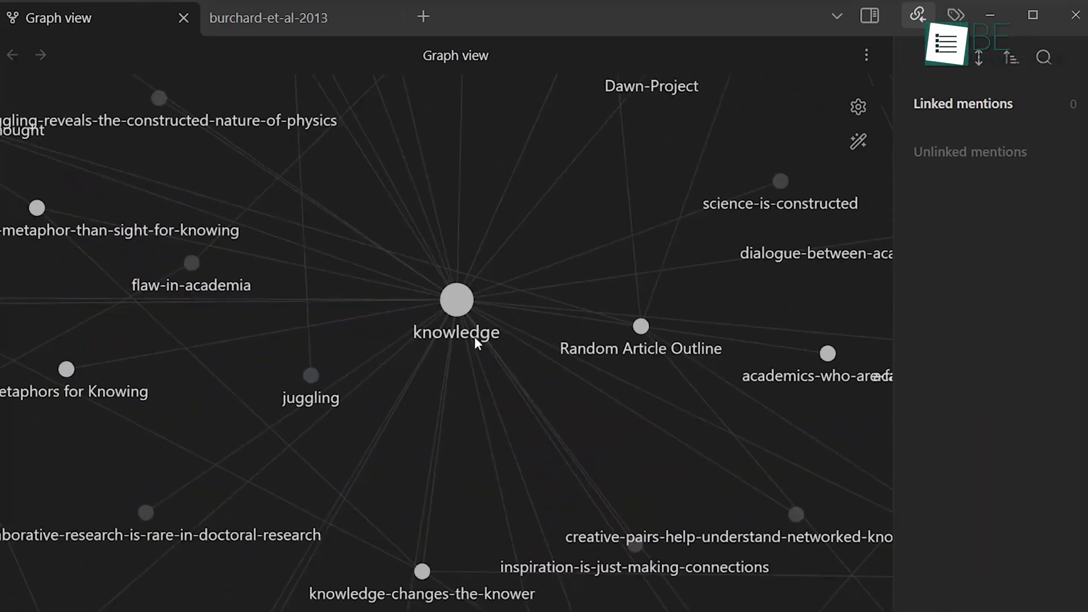
{"action": "left_click_drag", "start_coordinate": [454, 300], "coordinate": [397, 510]}
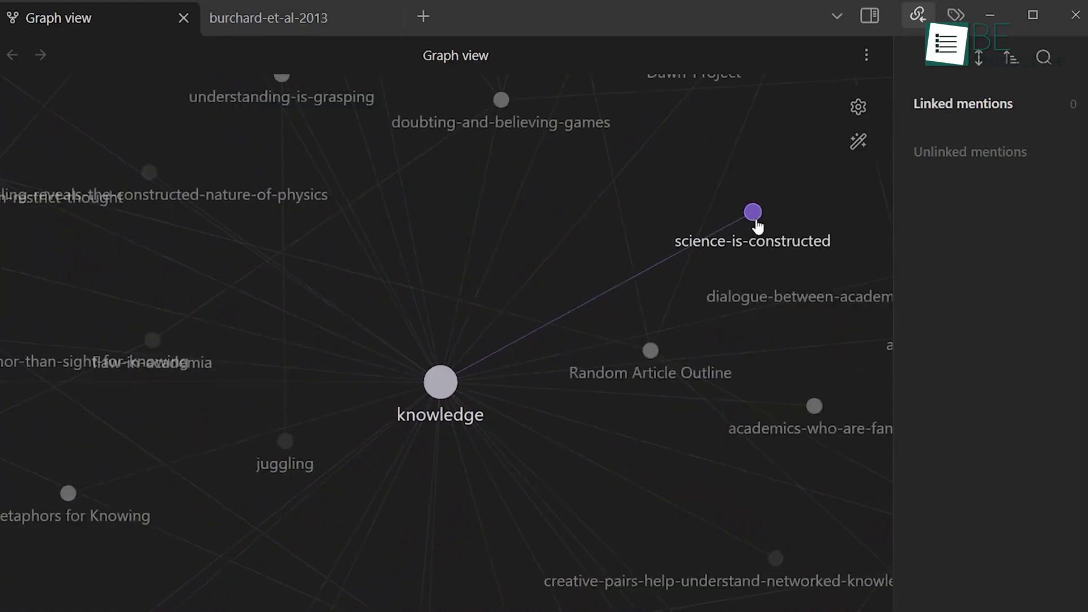
{"action": "left_click_drag", "start_coordinate": [756, 223], "coordinate": [72, 408]}
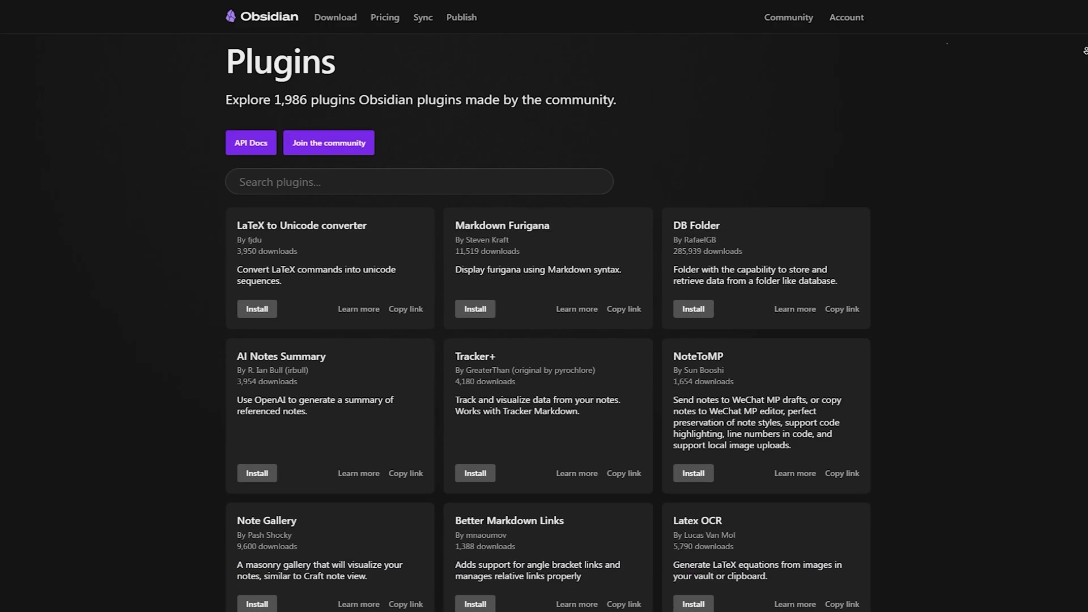
- Scroll through the community plugin directory on obsidian.md
{"action": "scroll", "coordinate": [544, 306], "scroll_direction": "down", "scroll_amount": 4}
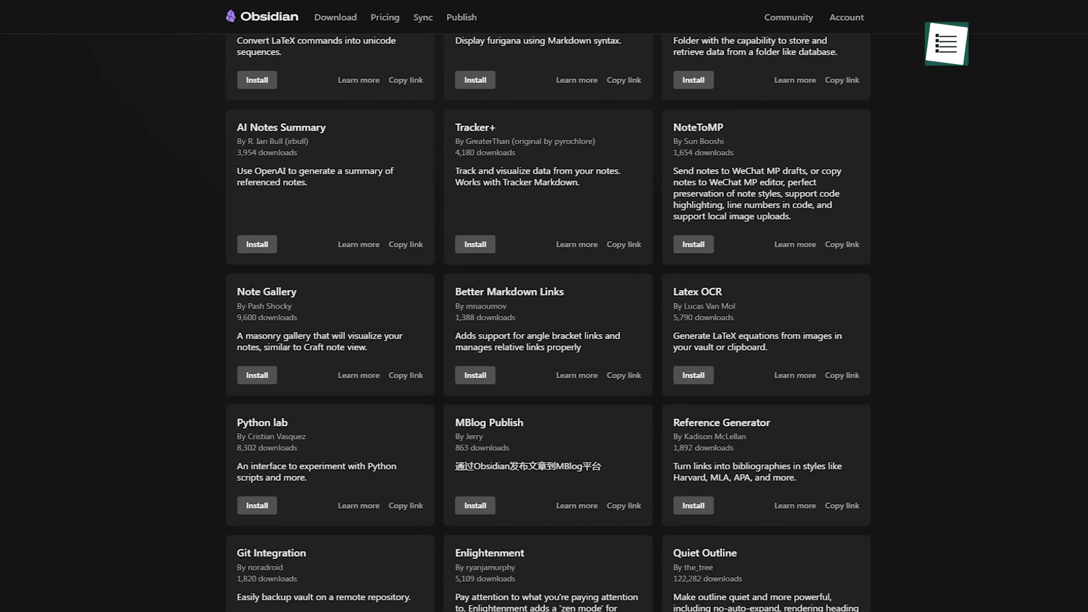
{"action": "scroll", "coordinate": [544, 306], "scroll_direction": "down", "scroll_amount": 5}
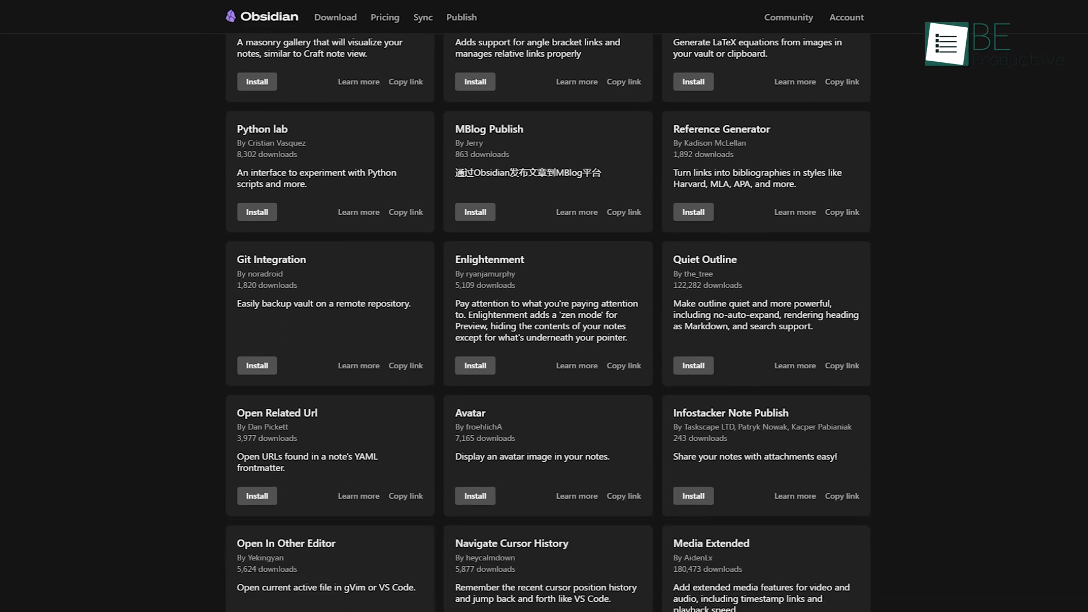
{"action": "scroll", "coordinate": [544, 306], "scroll_direction": "down", "scroll_amount": 2}
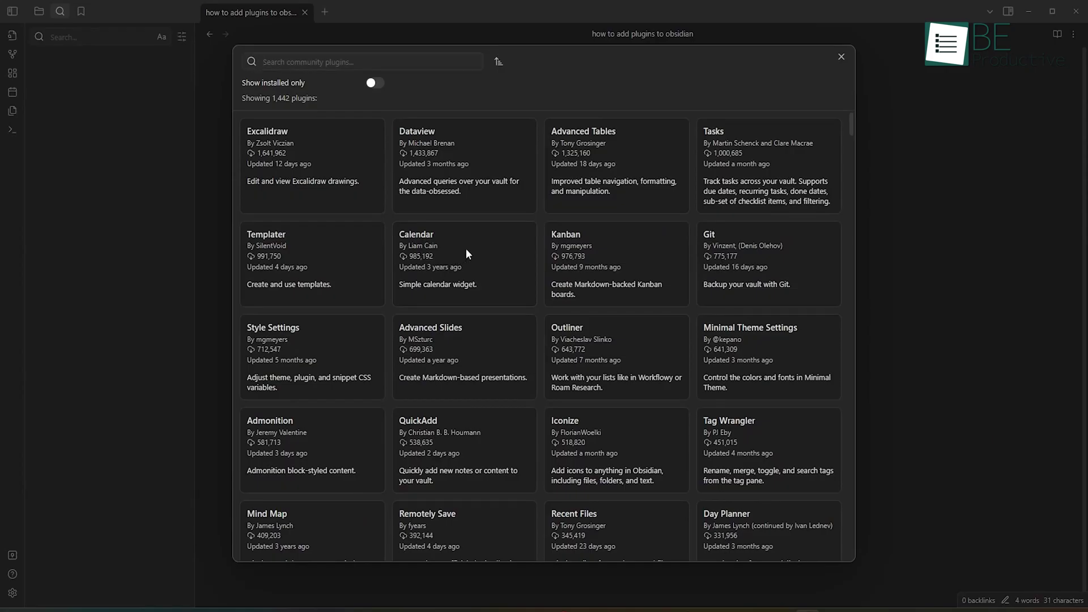
- Open the Calendar community plugin's details and scroll through its readme, including the CSS code block
{"action": "left_click", "coordinate": [467, 253]}
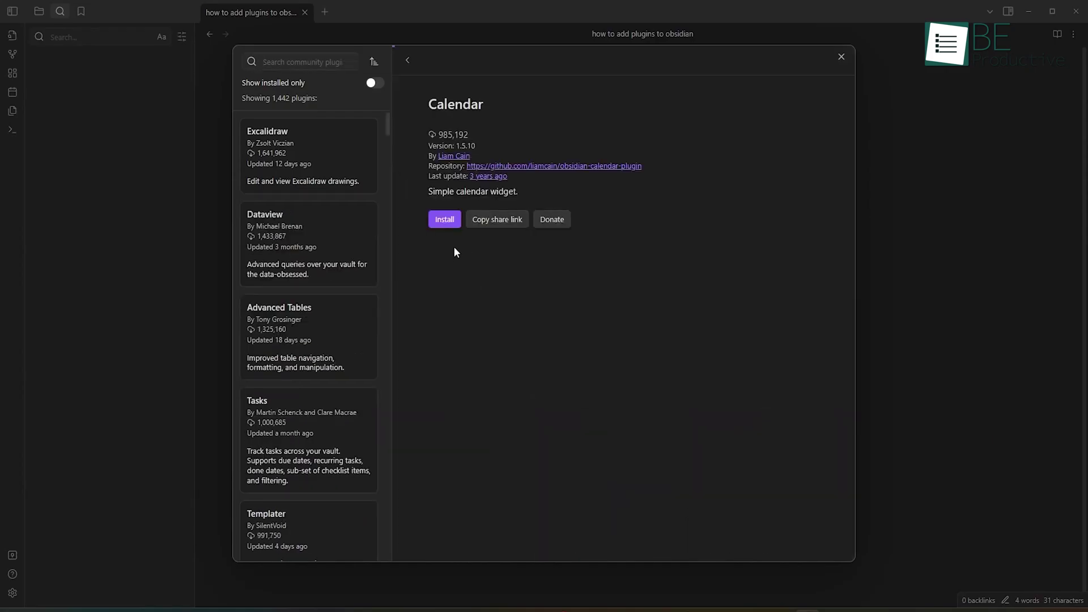
{"action": "scroll", "coordinate": [537, 324], "scroll_direction": "down", "scroll_amount": 10}
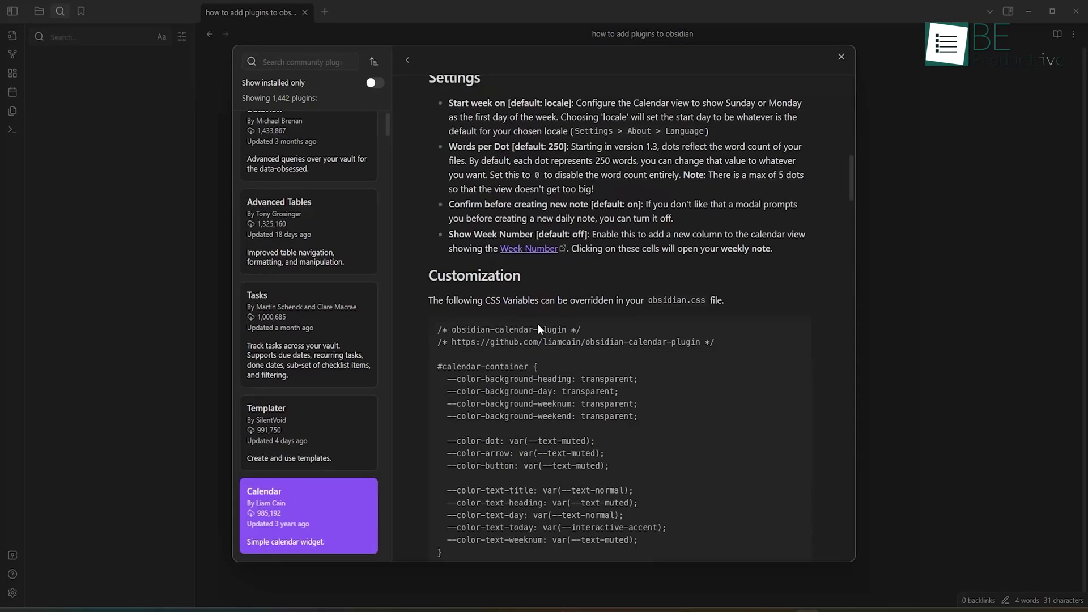
{"action": "scroll", "coordinate": [496, 230], "scroll_direction": "down", "scroll_amount": 7}
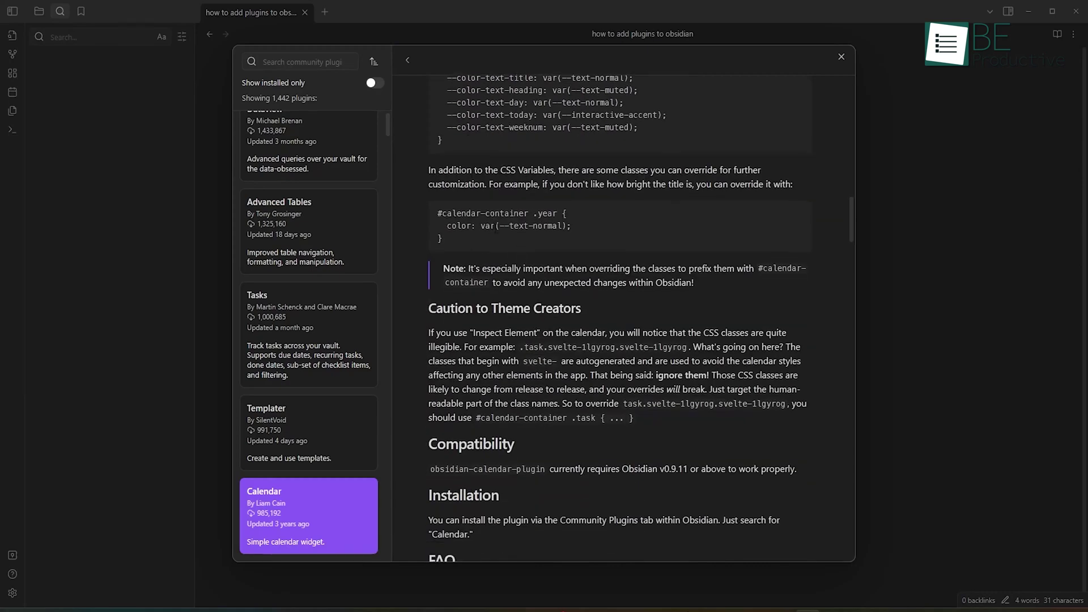
{"action": "left_click", "coordinate": [467, 234]}
{"action": "scroll", "coordinate": [503, 258], "scroll_direction": "down", "scroll_amount": 15}
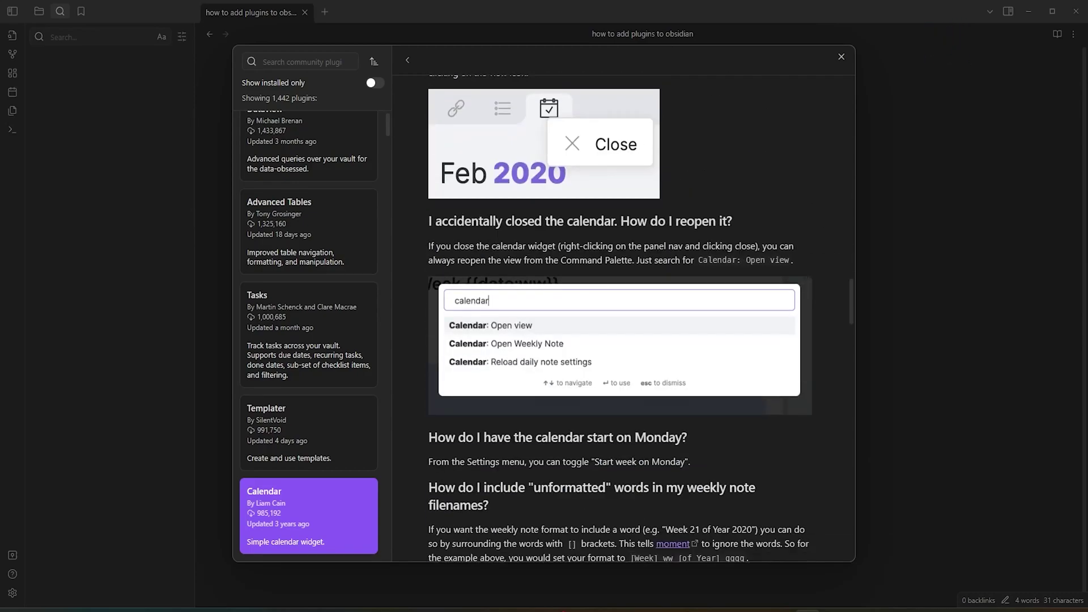
{"action": "scroll", "coordinate": [488, 215], "scroll_direction": "down", "scroll_amount": 15}
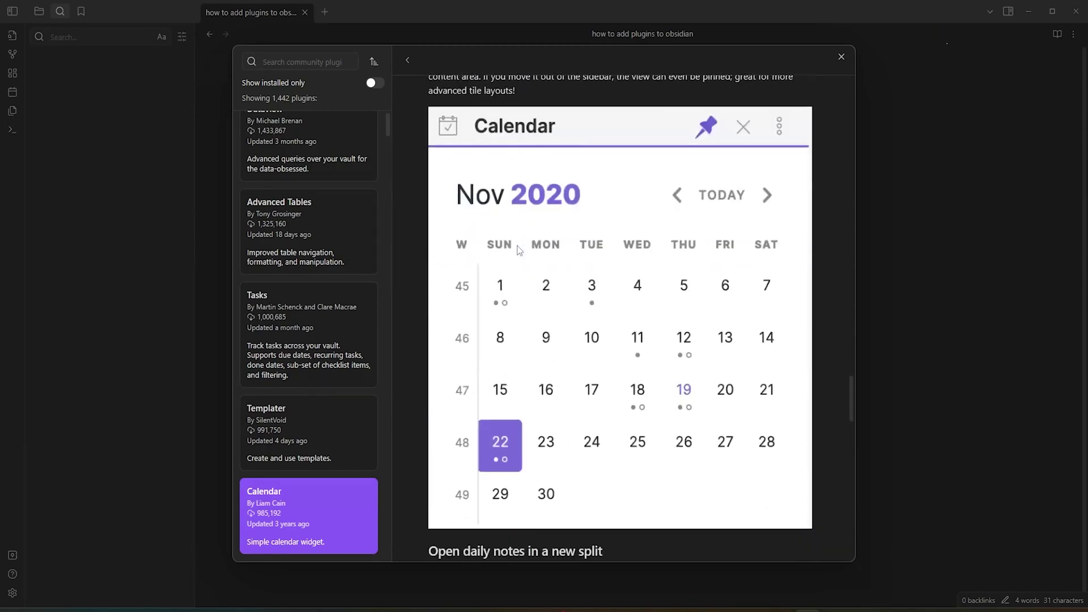
{"action": "scroll", "coordinate": [519, 250], "scroll_direction": "down", "scroll_amount": 5}
{"action": "scroll", "coordinate": [517, 256], "scroll_direction": "up", "scroll_amount": 15}
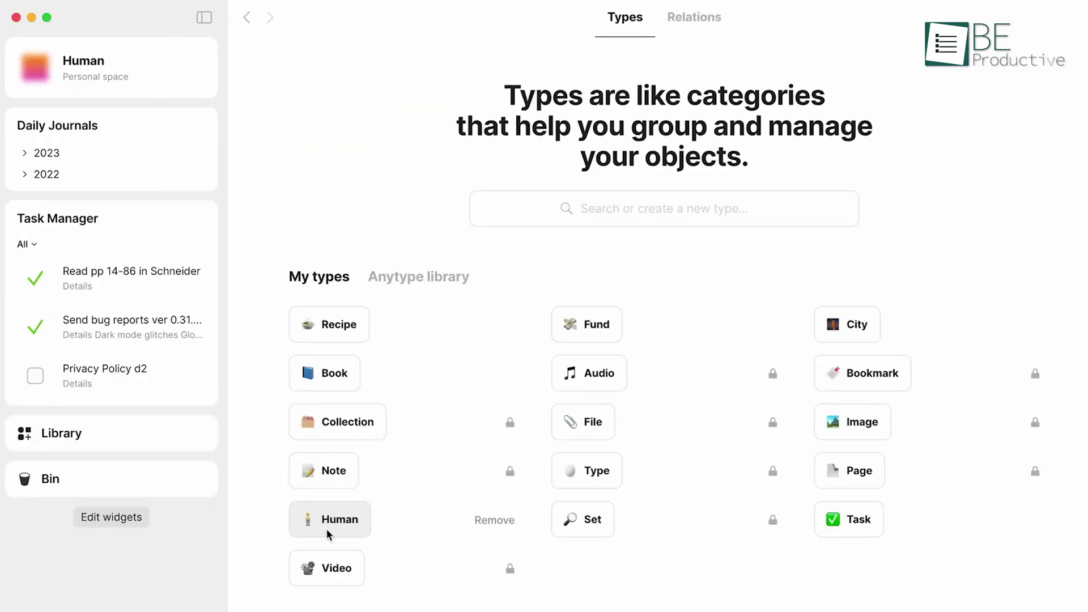
- Open the Human type and centre-align the Friend template's layout
{"action": "left_click", "coordinate": [327, 530]}
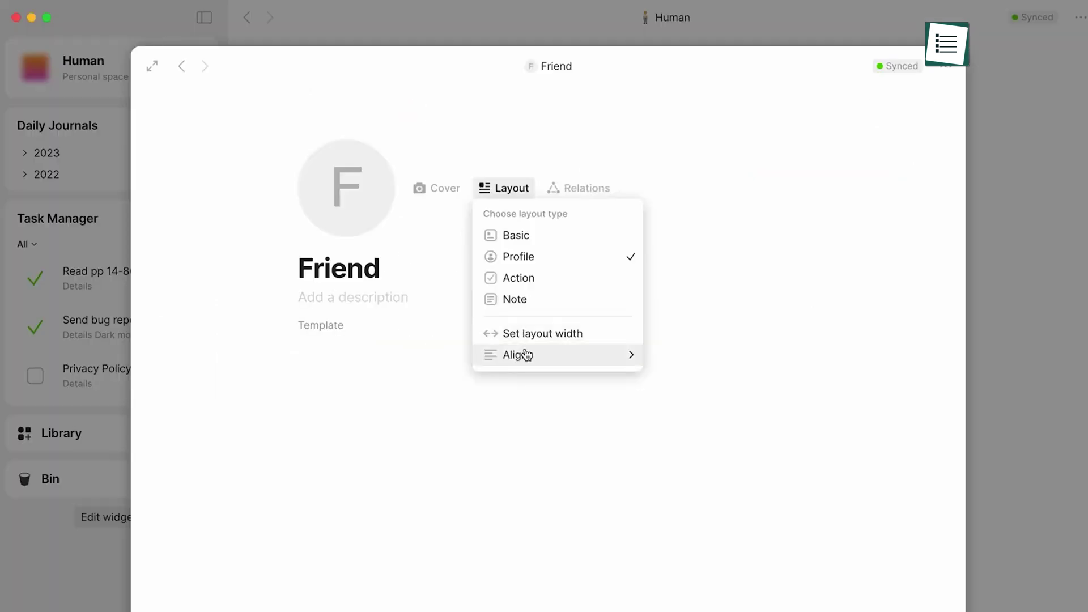
{"action": "left_click", "coordinate": [689, 360]}
{"action": "left_click", "coordinate": [573, 378]}
- Add Birthday, Met (year), Current City and Met via relations to the Friend template
{"action": "type", "text": "/rel"}
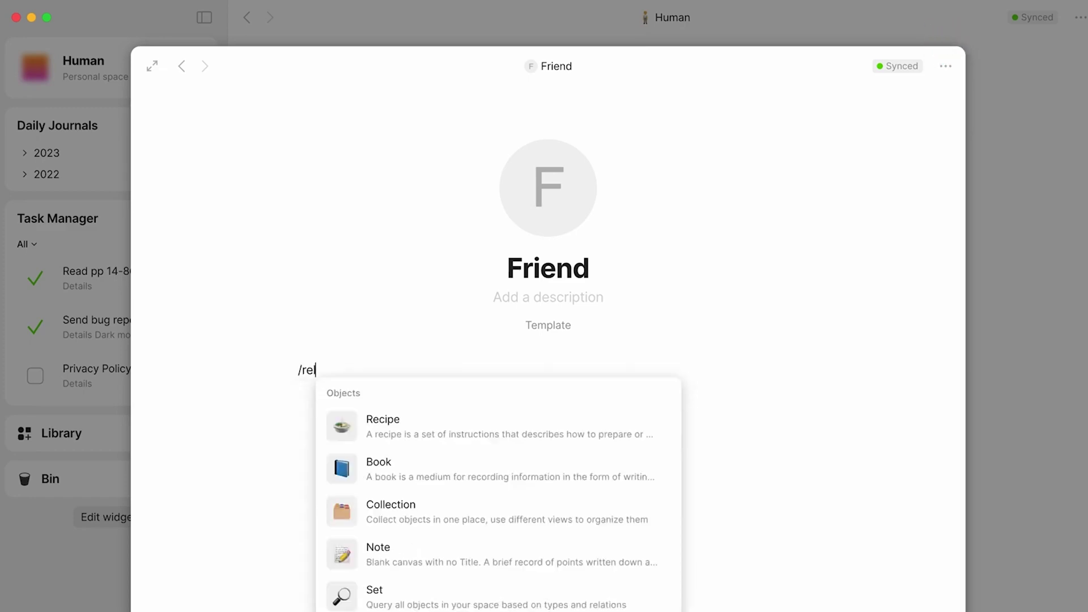
{"action": "left_click", "coordinate": [552, 495]}
{"action": "type", "text": "Birthday"}
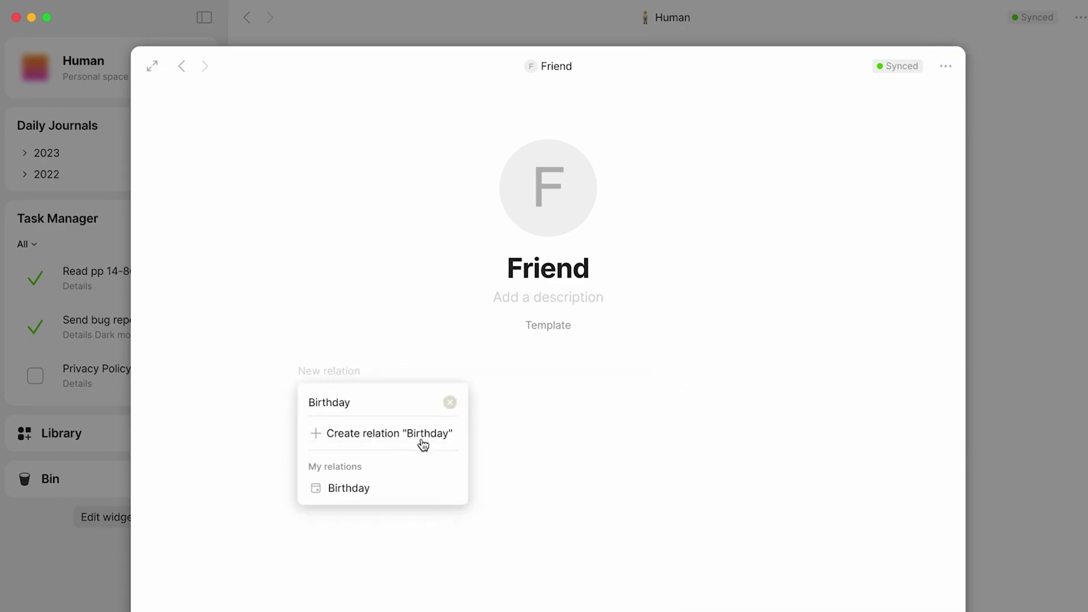
{"action": "left_click", "coordinate": [406, 486]}
{"action": "type", "text": "/"}
{"action": "type", "text": "Met ("}
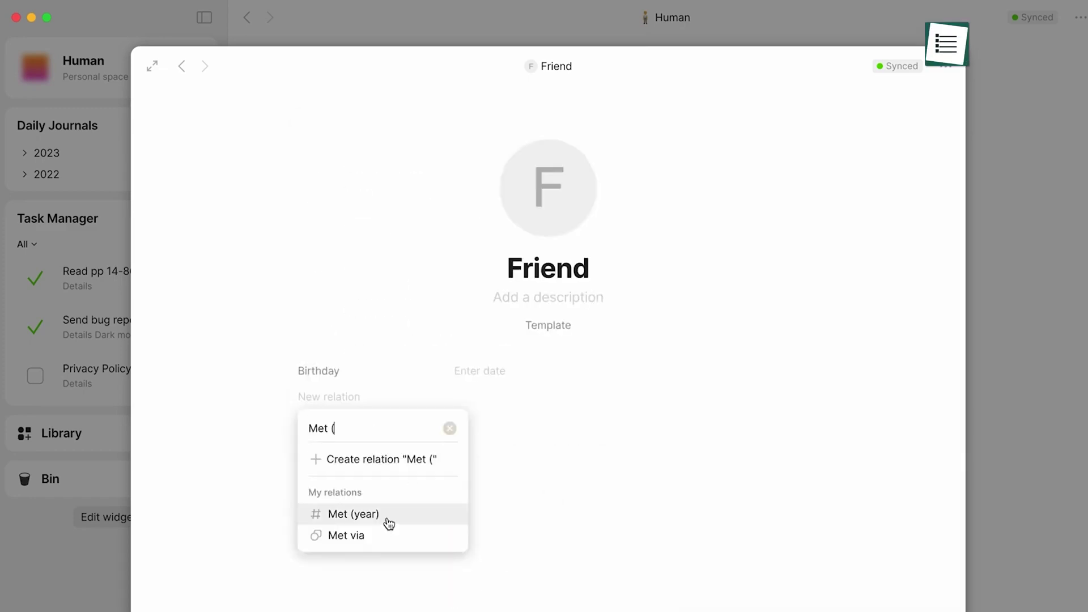
{"action": "left_click", "coordinate": [403, 542]}
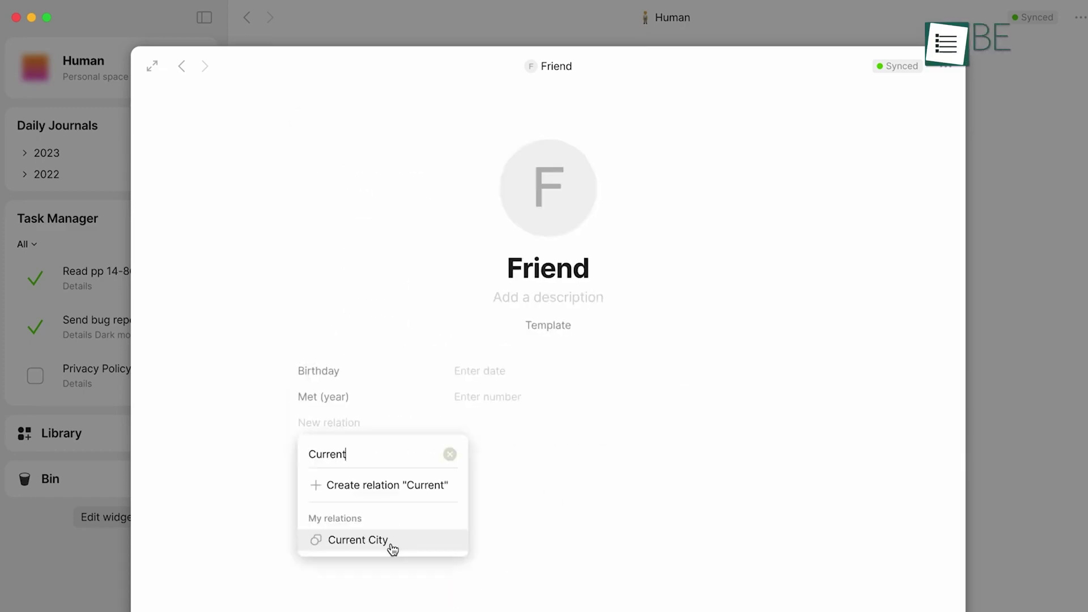
{"action": "left_click", "coordinate": [404, 568]}
{"action": "type", "text": "/"}
{"action": "type", "text": "met"}
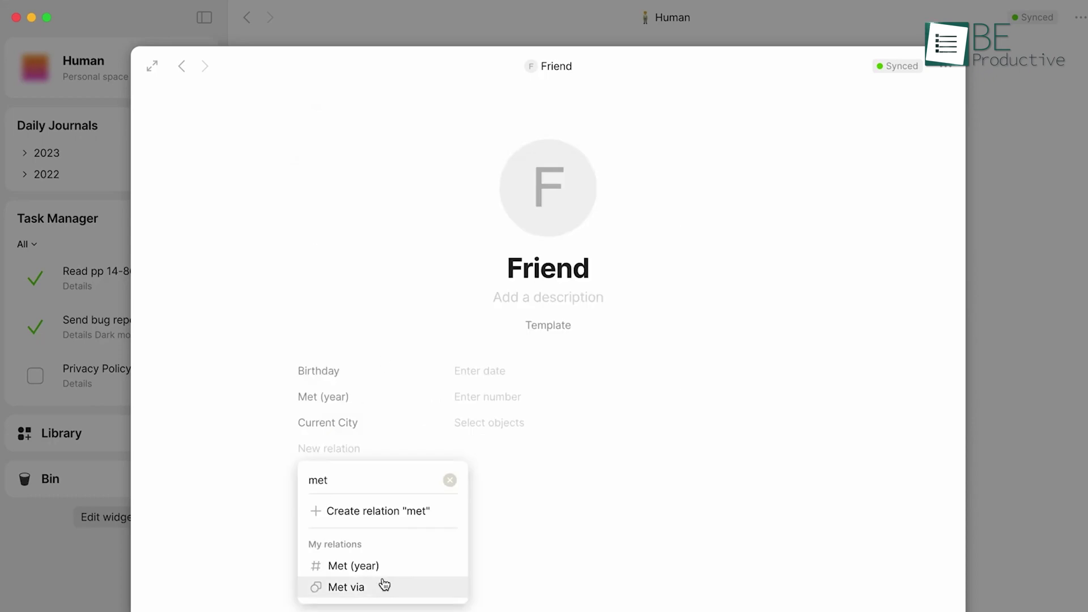
{"action": "left_click", "coordinate": [385, 584]}
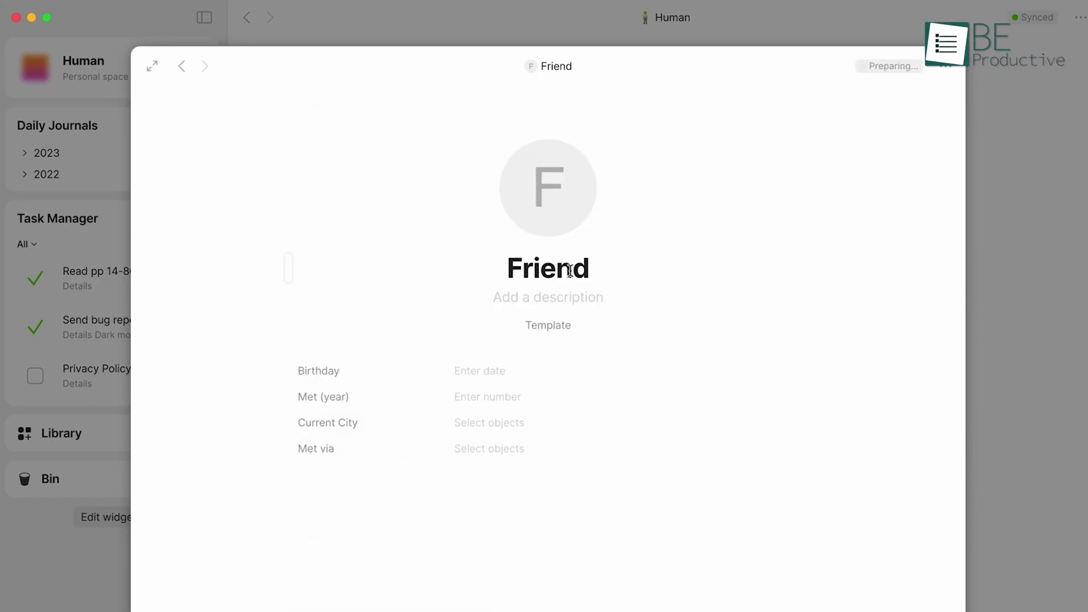
- Give the Friend template a light-blue gradient cover and tag it 'friend'
{"action": "left_click", "coordinate": [341, 189]}
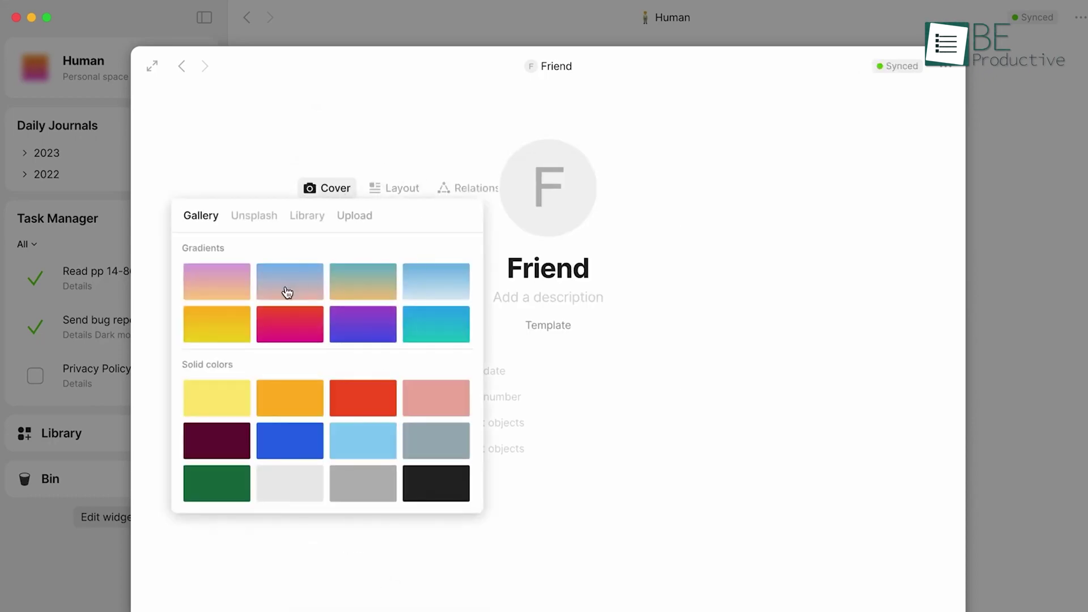
{"action": "left_click", "coordinate": [420, 281]}
{"action": "left_click", "coordinate": [460, 299]}
{"action": "left_click", "coordinate": [754, 498]}
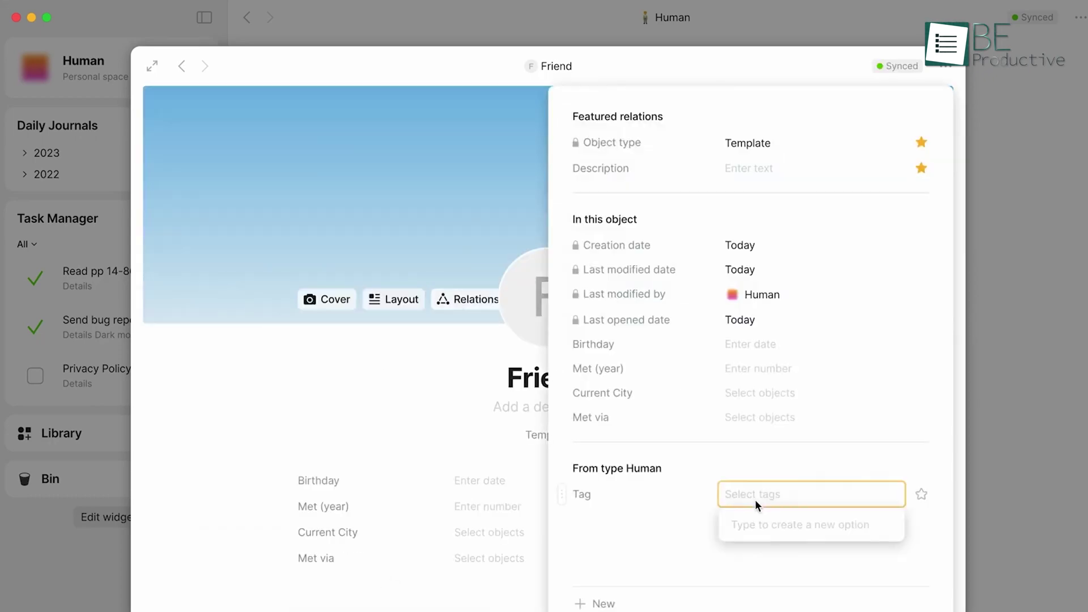
{"action": "type", "text": "friend"}
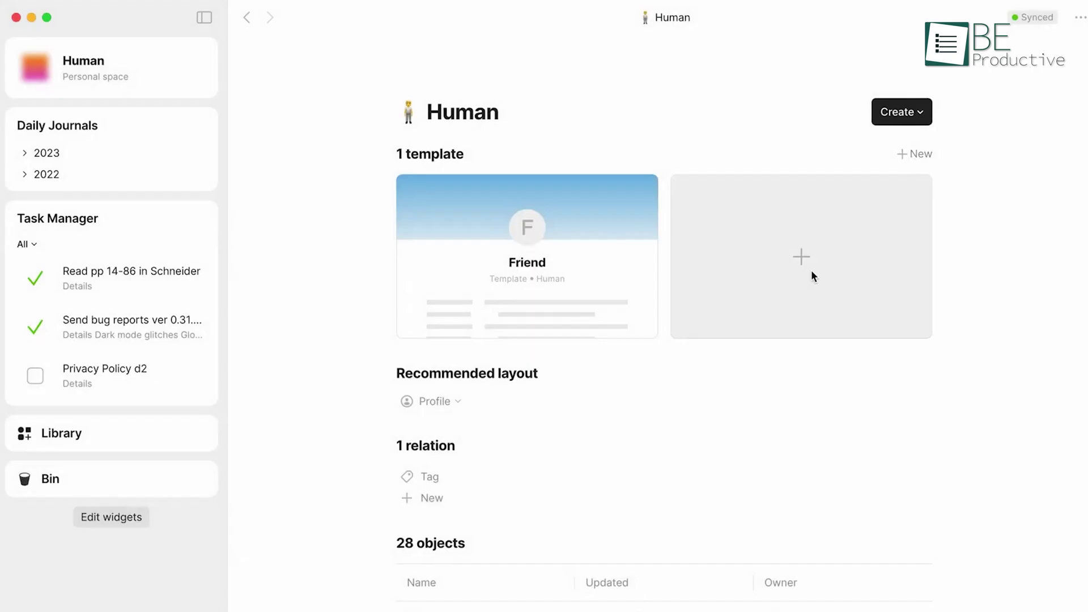
- Create a new Investor template for Human with a Fund name relation
{"action": "left_click", "coordinate": [812, 272]}
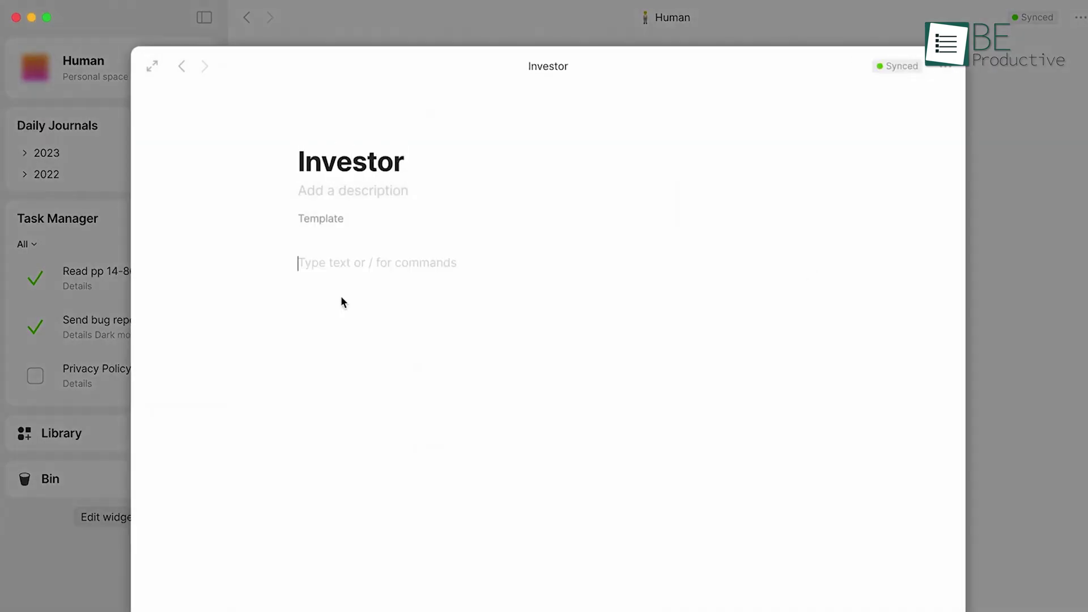
{"action": "type", "text": "/rel"}
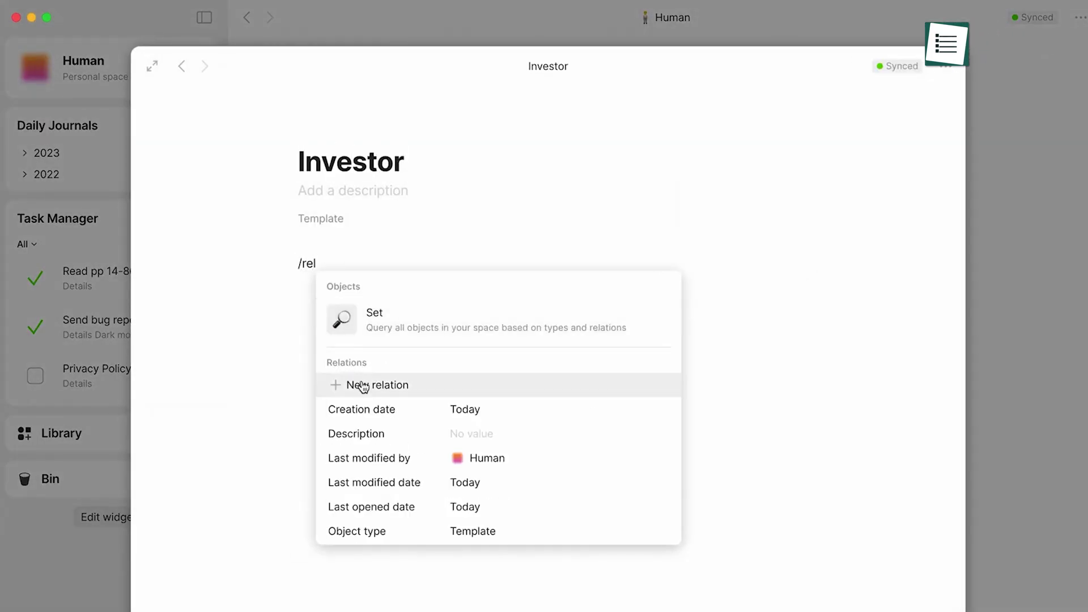
{"action": "left_click", "coordinate": [363, 385]}
{"action": "type", "text": "fund"}
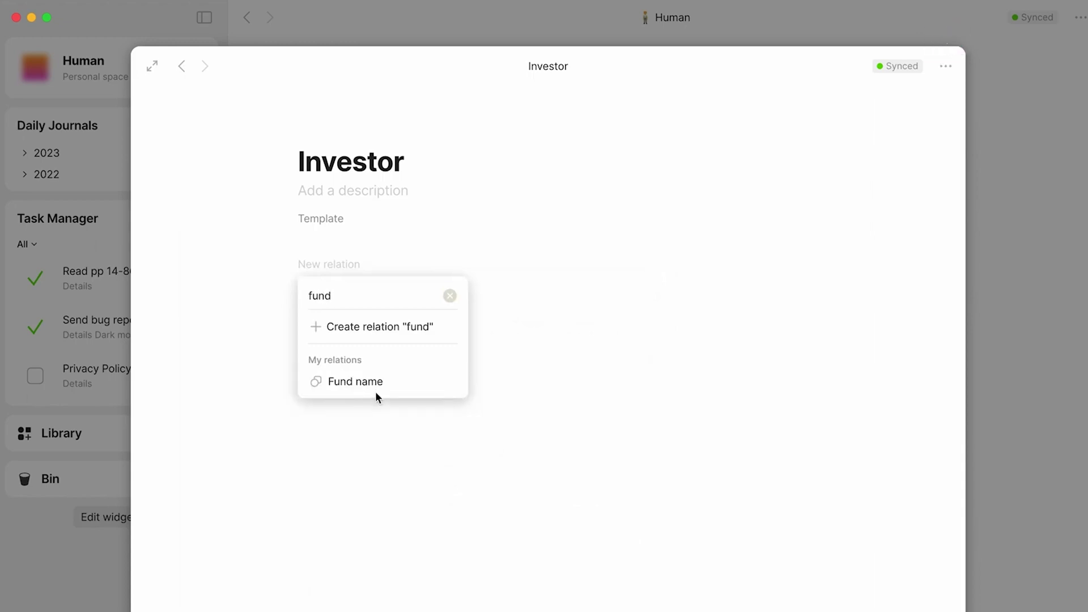
{"action": "left_click", "coordinate": [377, 382]}
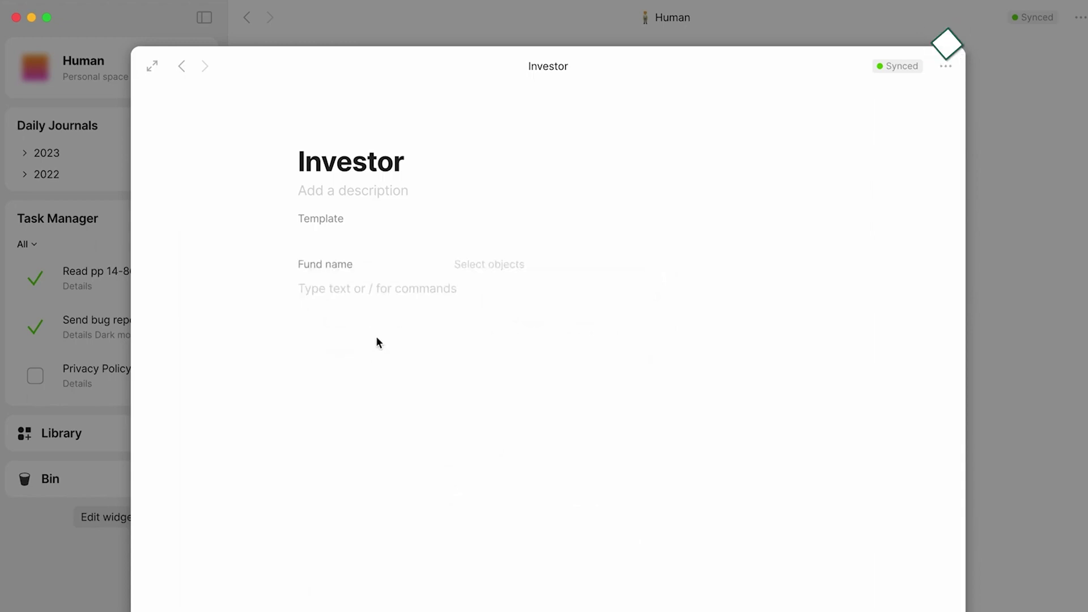
{"action": "left_click", "coordinate": [379, 342]}
{"action": "type", "text": "/"}
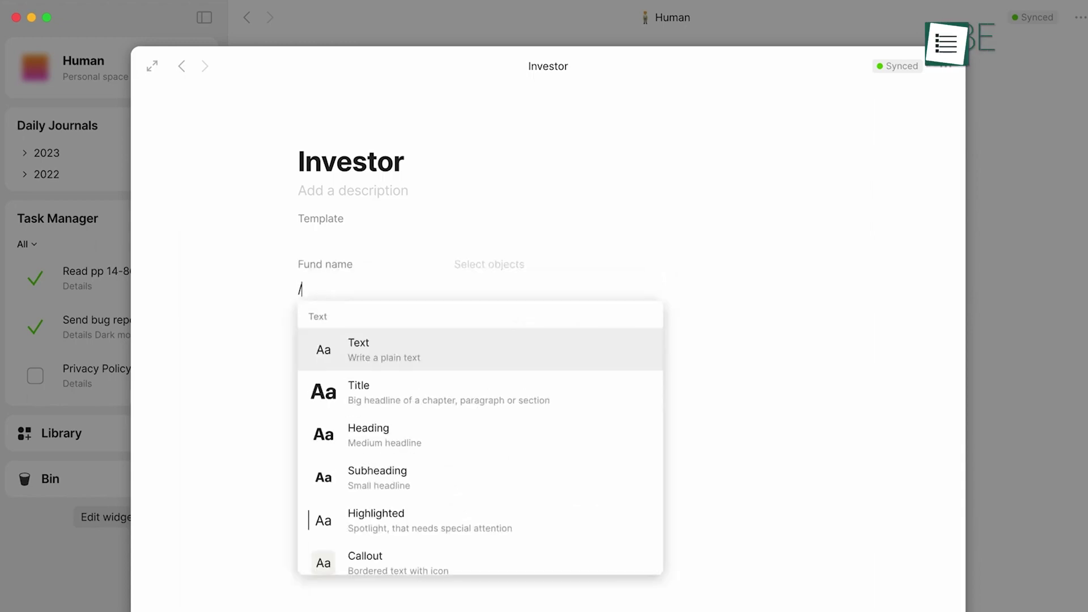
{"action": "type", "text": "re"}
{"action": "left_click", "coordinate": [383, 412]}
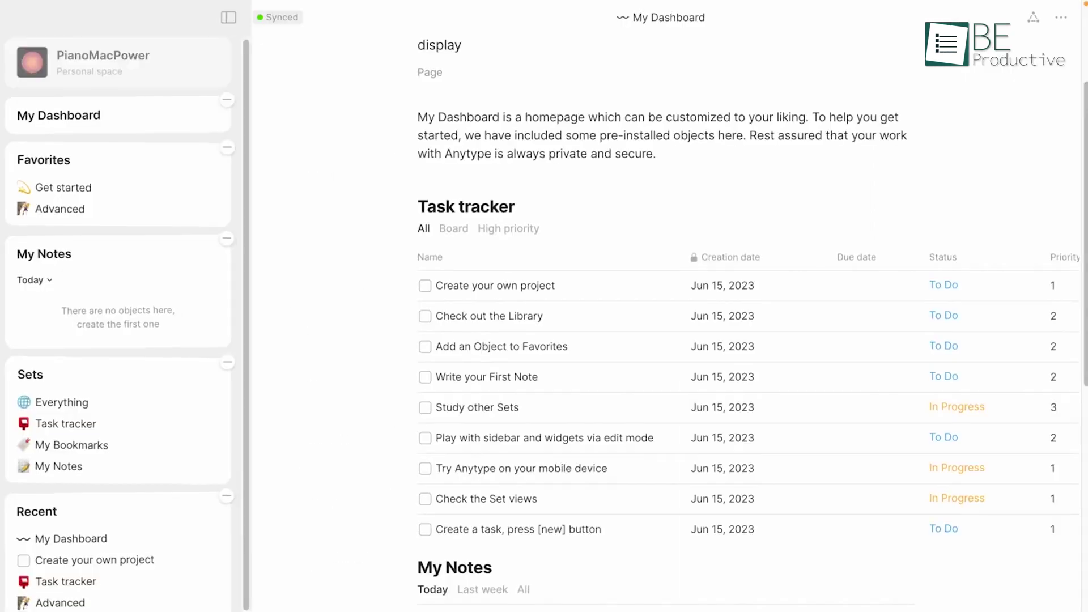
- Set the sidebar widget's source to Task tracker with List appearance
{"action": "right_click", "coordinate": [36, 511]}
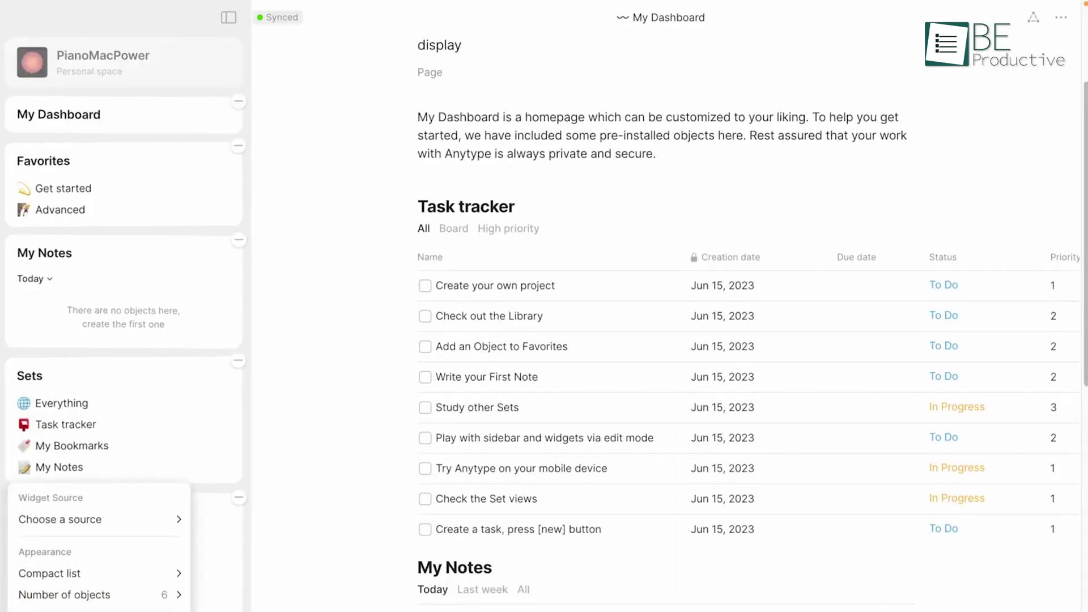
{"action": "mouse_move", "coordinate": [105, 515]}
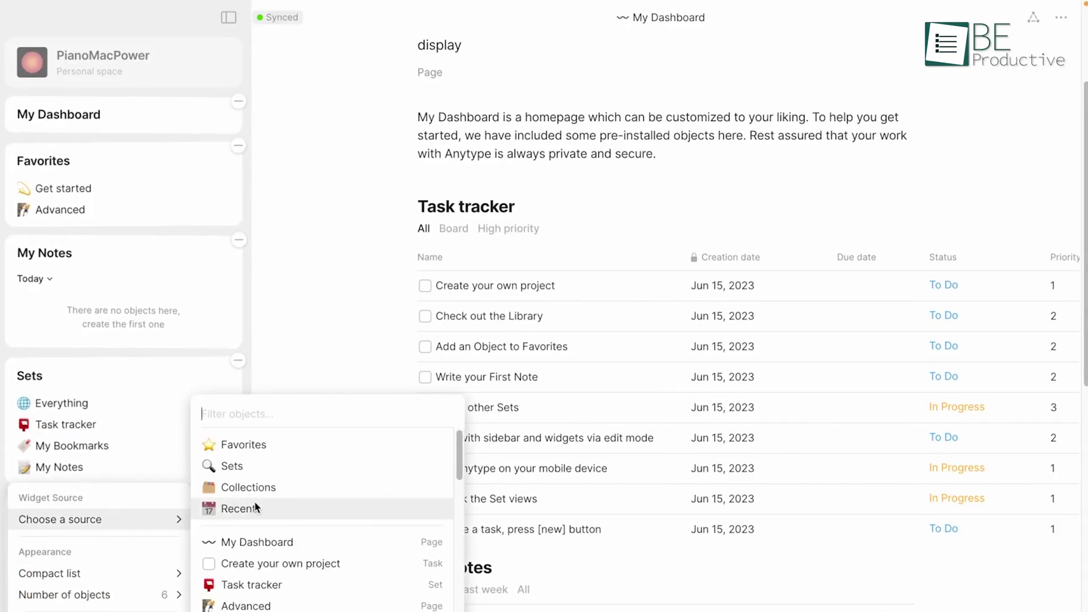
{"action": "left_click", "coordinate": [250, 585]}
{"action": "mouse_move", "coordinate": [138, 579]}
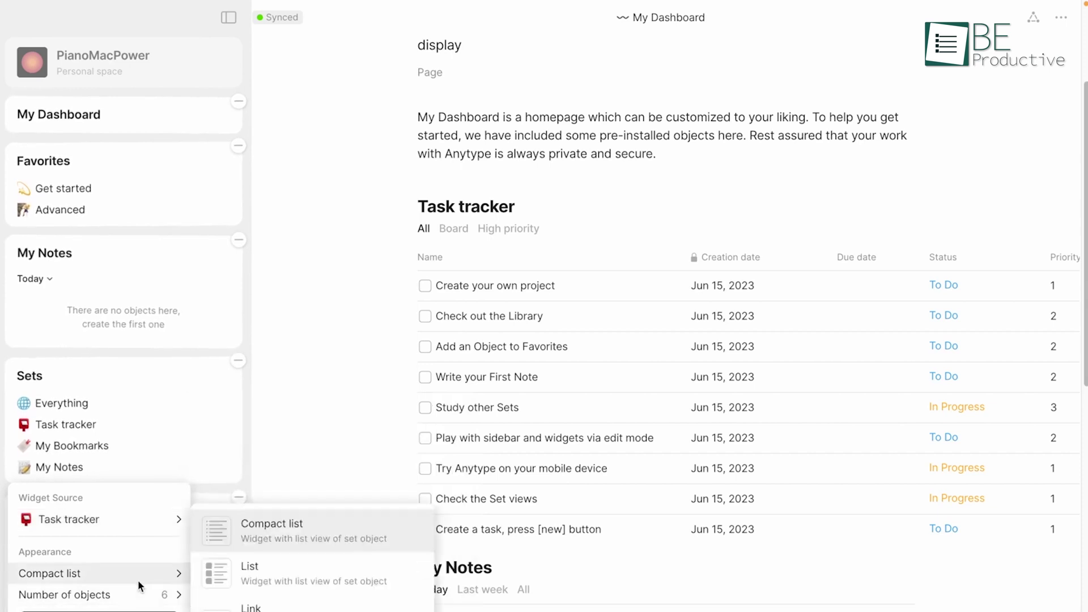
{"action": "left_click", "coordinate": [249, 573]}
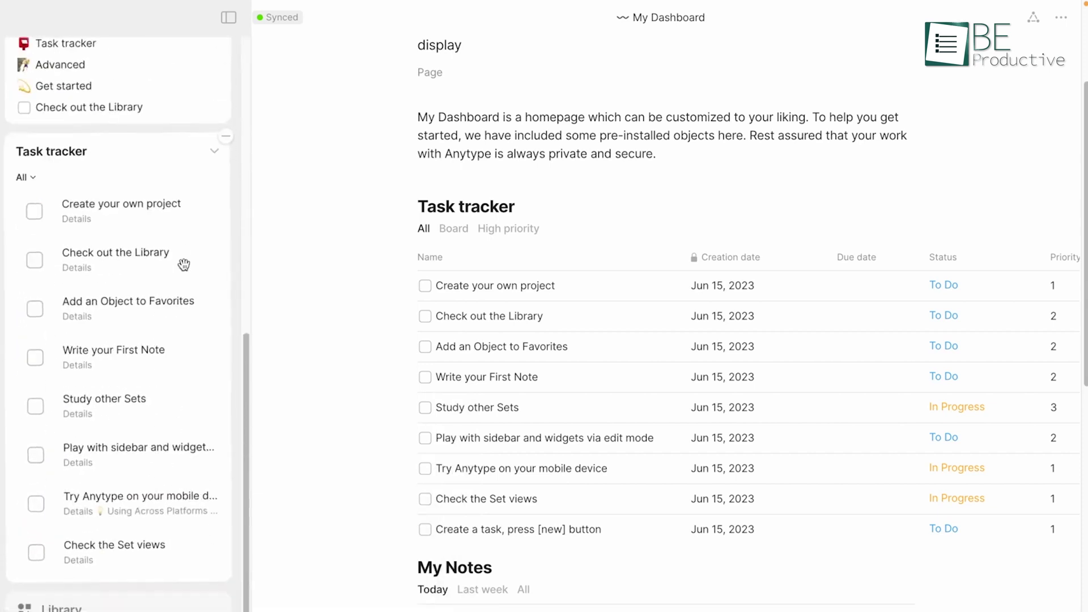
- Drag the Task tracker widget up to sit just below Favorites
{"action": "left_click", "coordinate": [216, 153]}
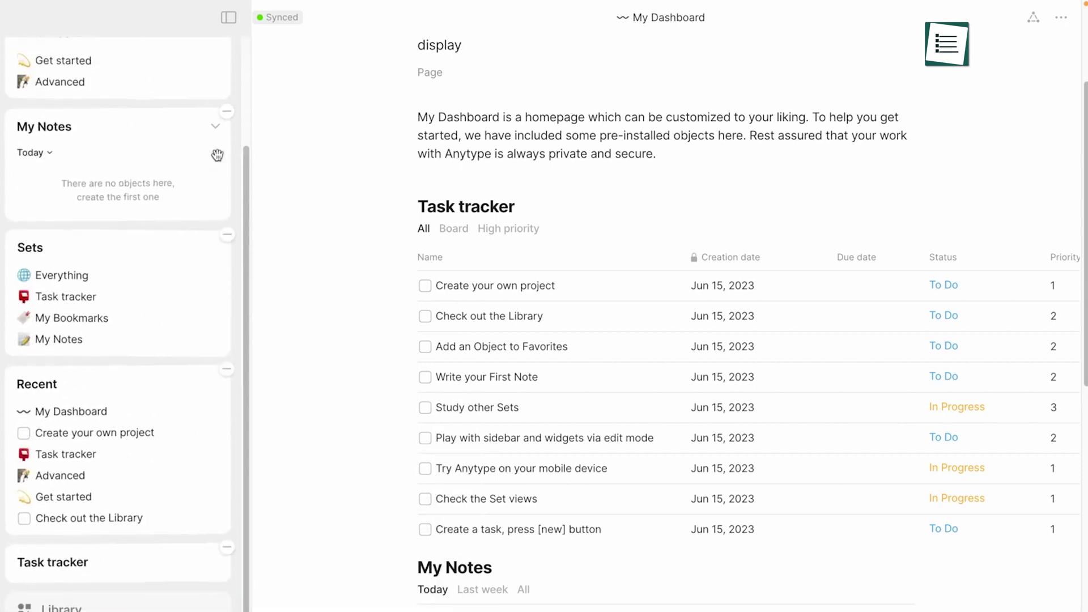
{"action": "left_click", "coordinate": [215, 566]}
{"action": "scroll", "coordinate": [224, 445], "scroll_direction": "down", "scroll_amount": 7}
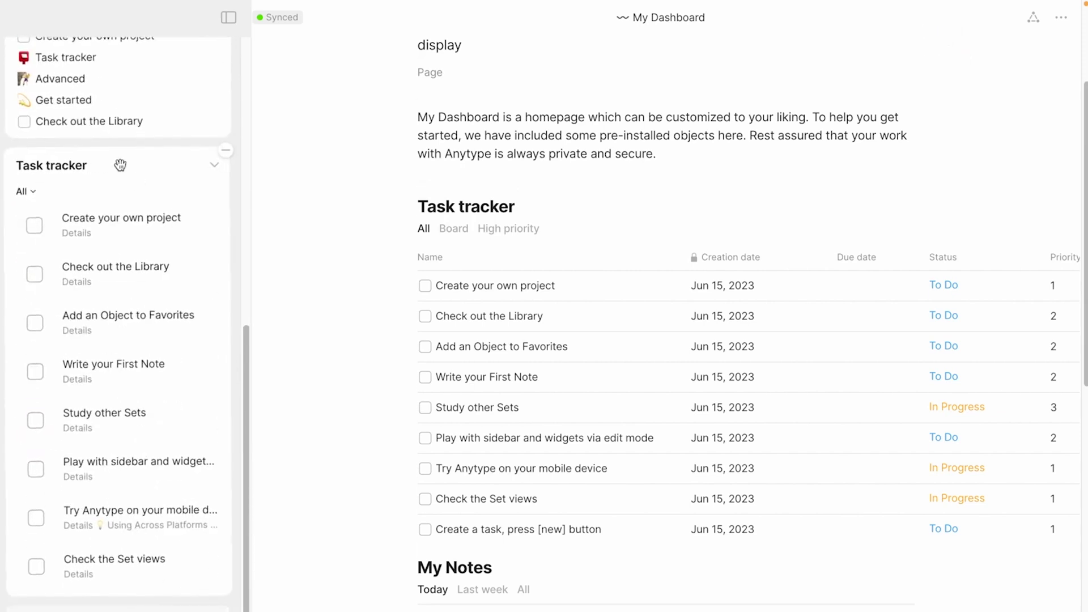
{"action": "left_click_drag", "start_coordinate": [122, 165], "coordinate": [80, 51]}
- Open and close the 'Create your own project' task, returning to the dashboard
{"action": "scroll", "coordinate": [428, 221], "scroll_direction": "down", "scroll_amount": 2}
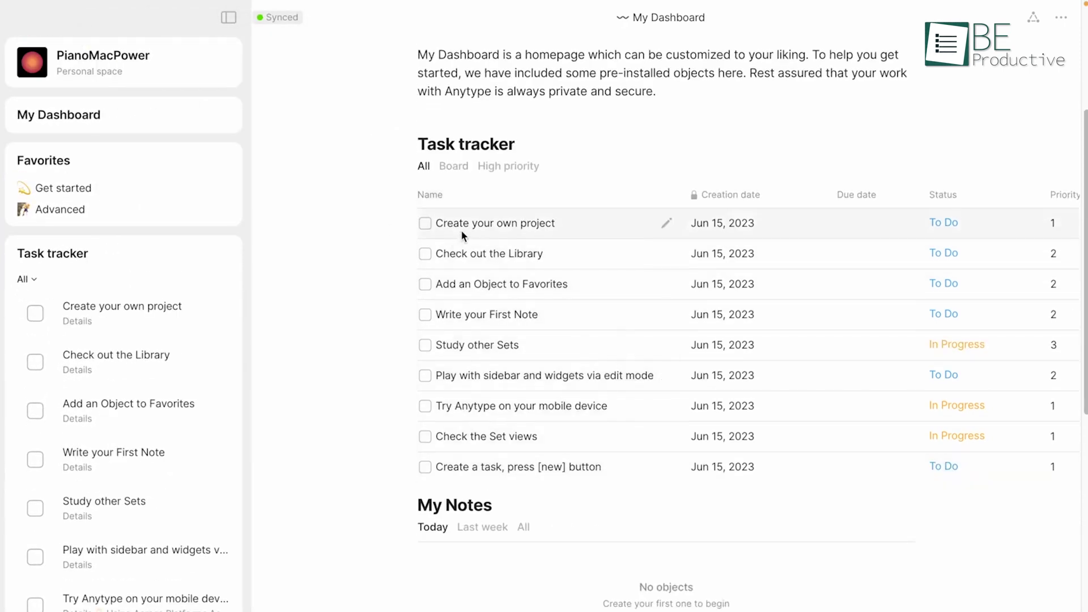
{"action": "left_click", "coordinate": [460, 229]}
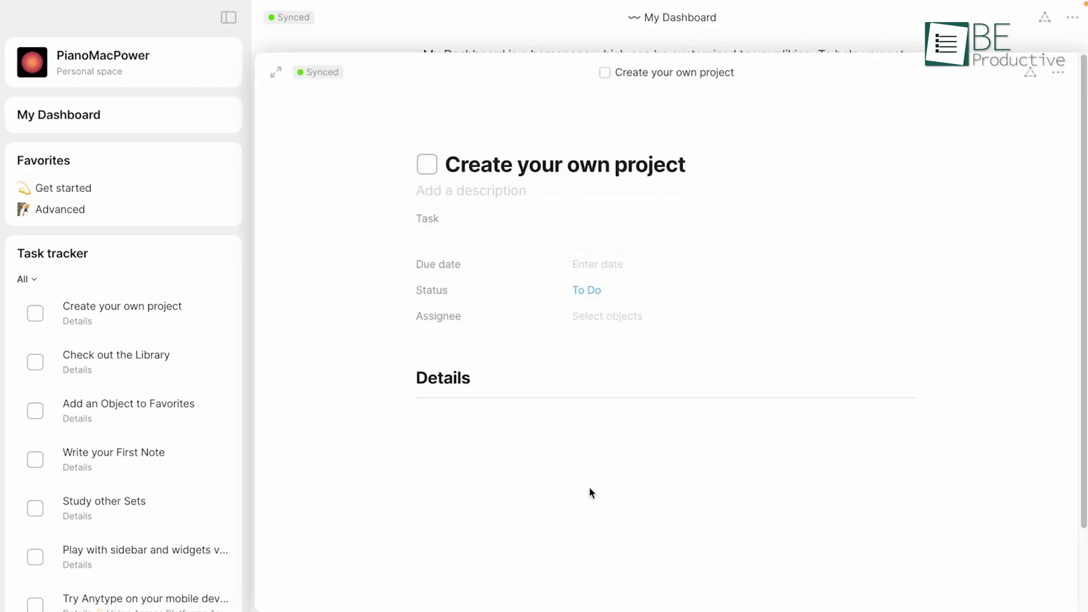
{"action": "left_click", "coordinate": [516, 42]}
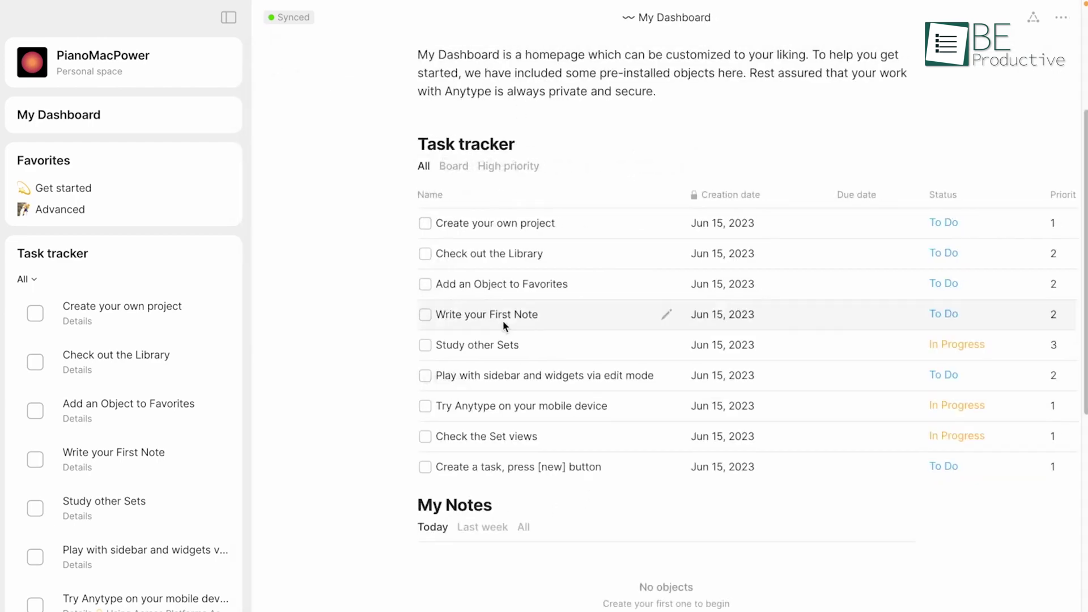
{"action": "left_click", "coordinate": [509, 231]}
{"action": "left_click", "coordinate": [471, 28]}
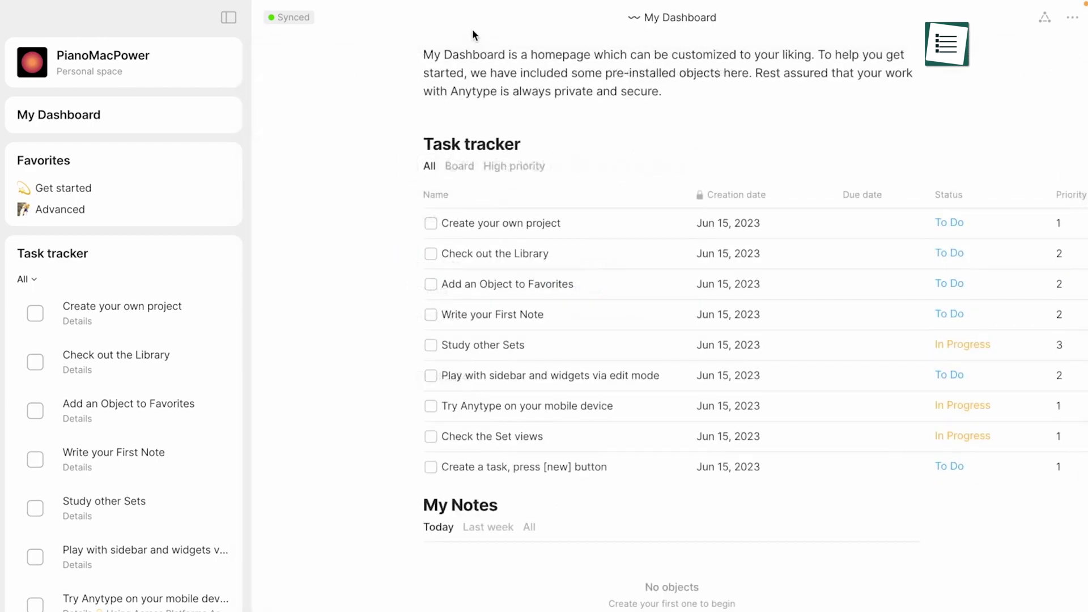
{"action": "scroll", "coordinate": [485, 531], "scroll_direction": "down", "scroll_amount": 5}
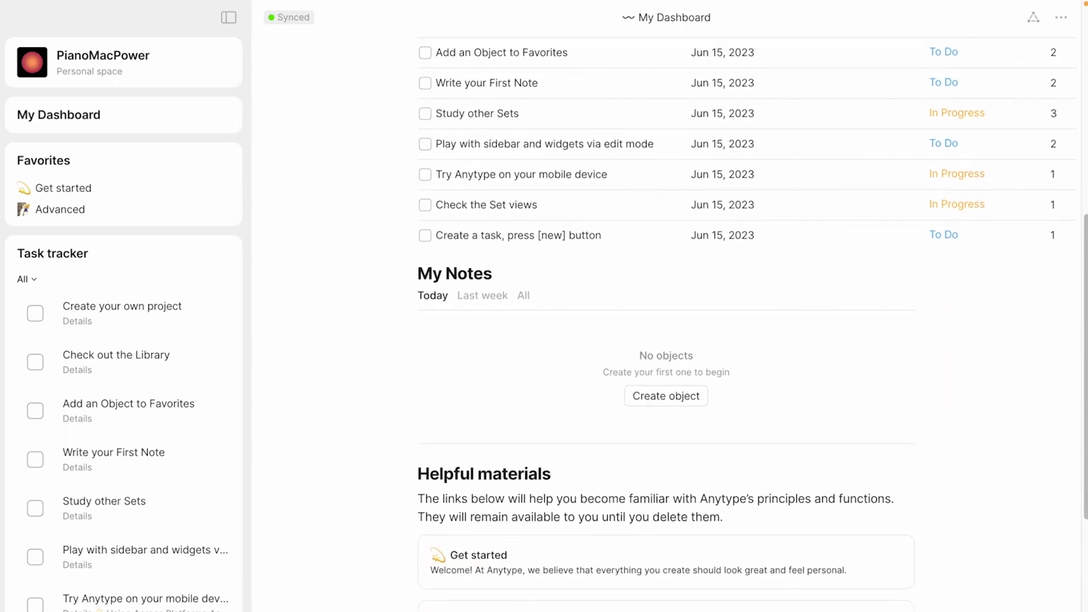